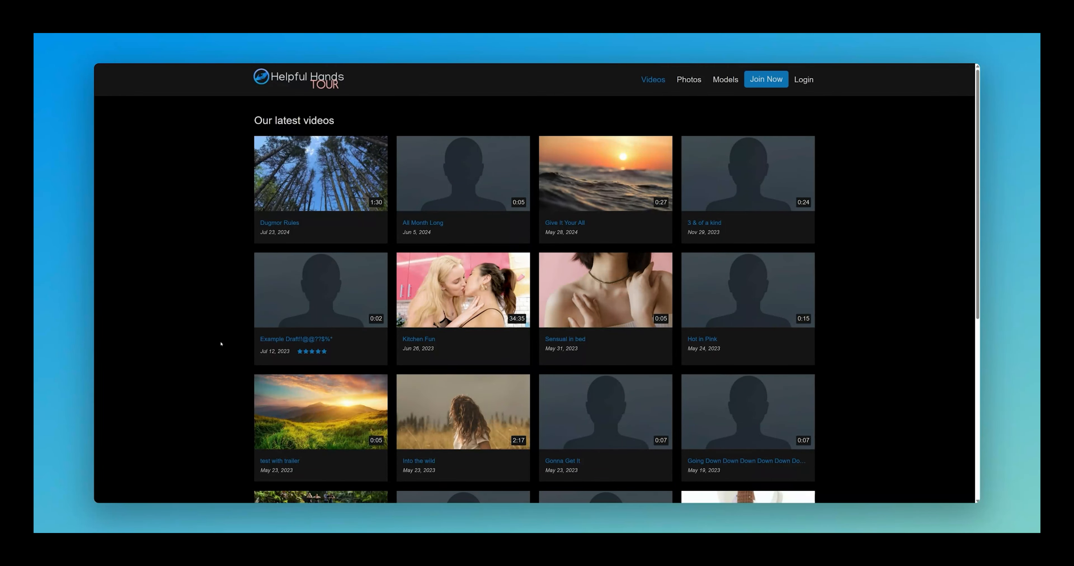
Step: Leave the tour's Videos grid and switch to the admin editor for the 'Videos' tour page
{"action": "key", "text": "ctrl+Tab"}
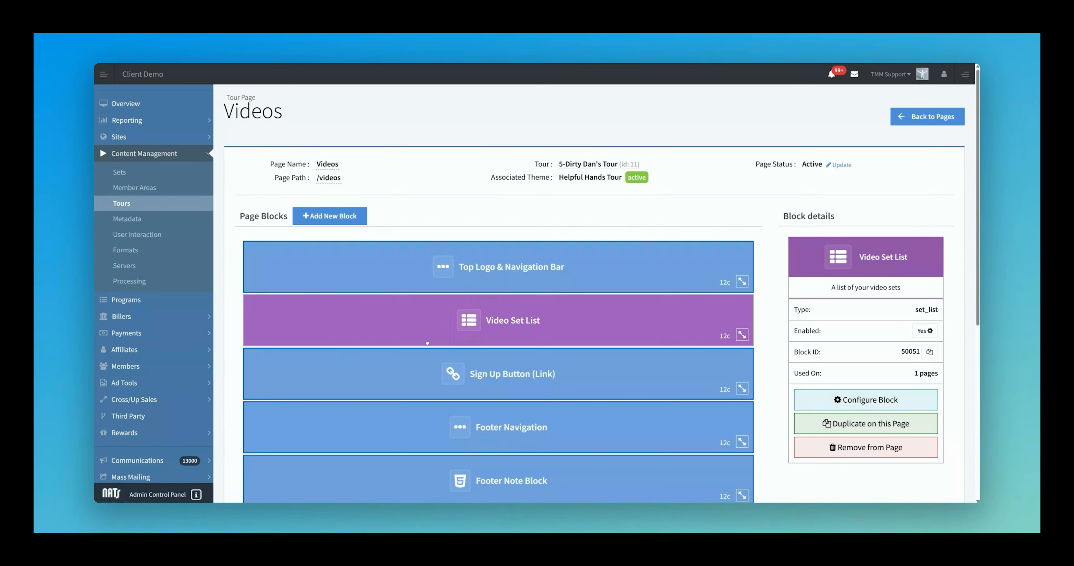
Step: Open the Video Set List block's configuration and show its List Settings
{"action": "left_click", "coordinate": [835, 400]}
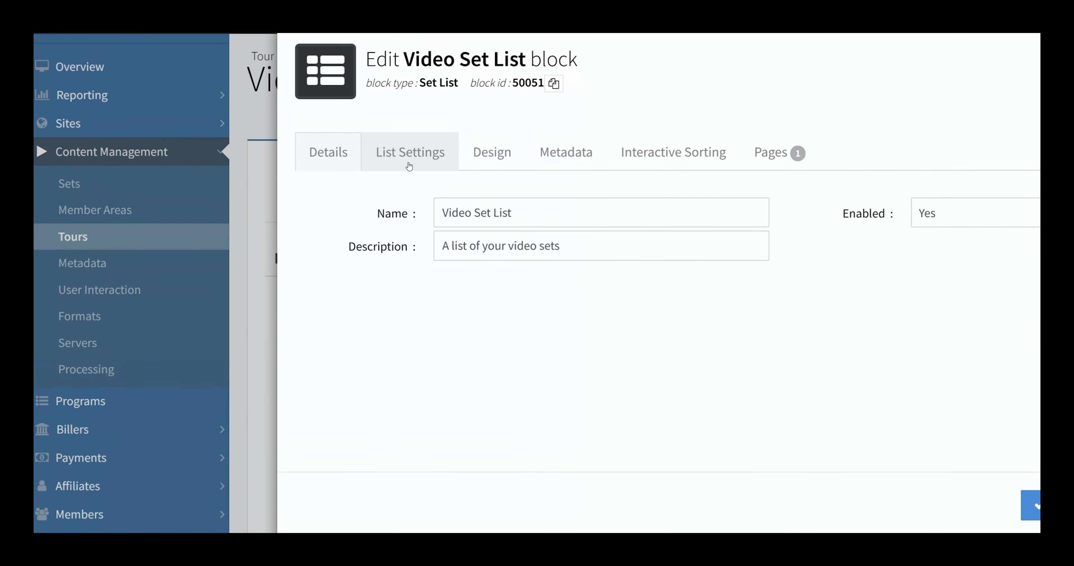
{"action": "left_click", "coordinate": [409, 111]}
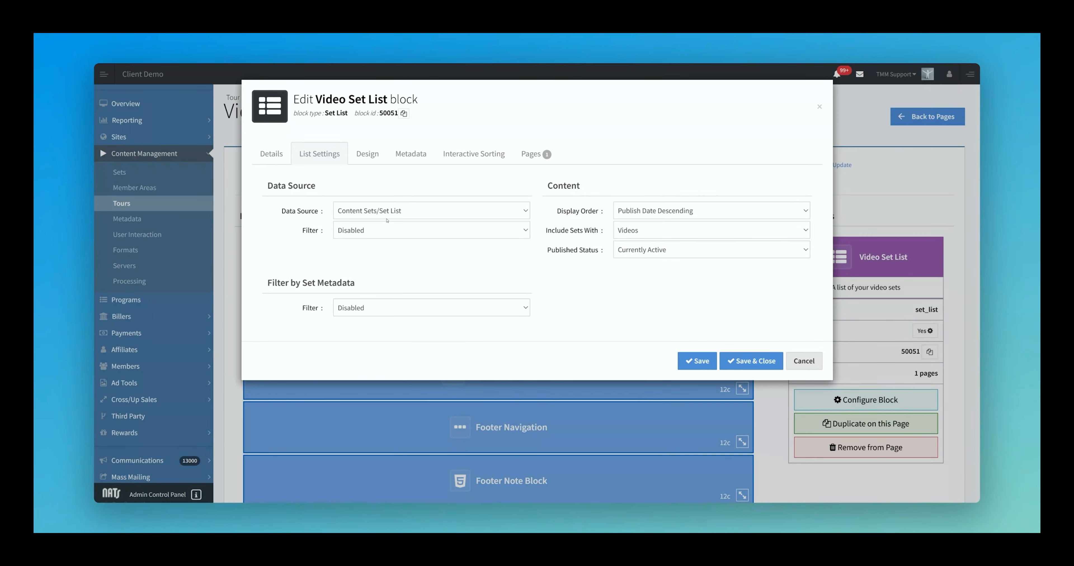
Step: Preview the Filter choices without changing them, then scroll the front-end Videos page
{"action": "left_click", "coordinate": [387, 232]}
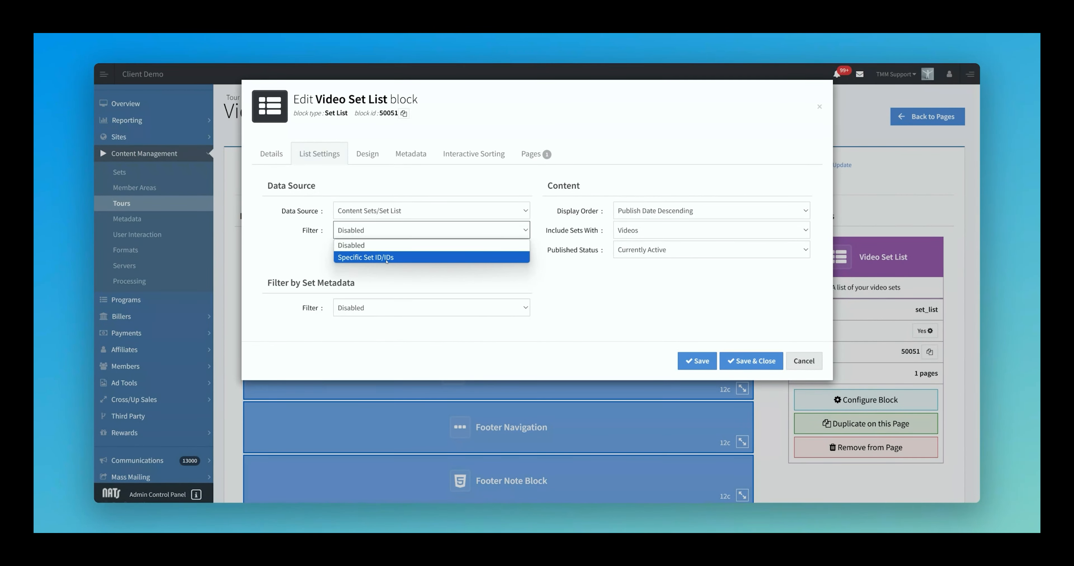
{"action": "left_click", "coordinate": [313, 267]}
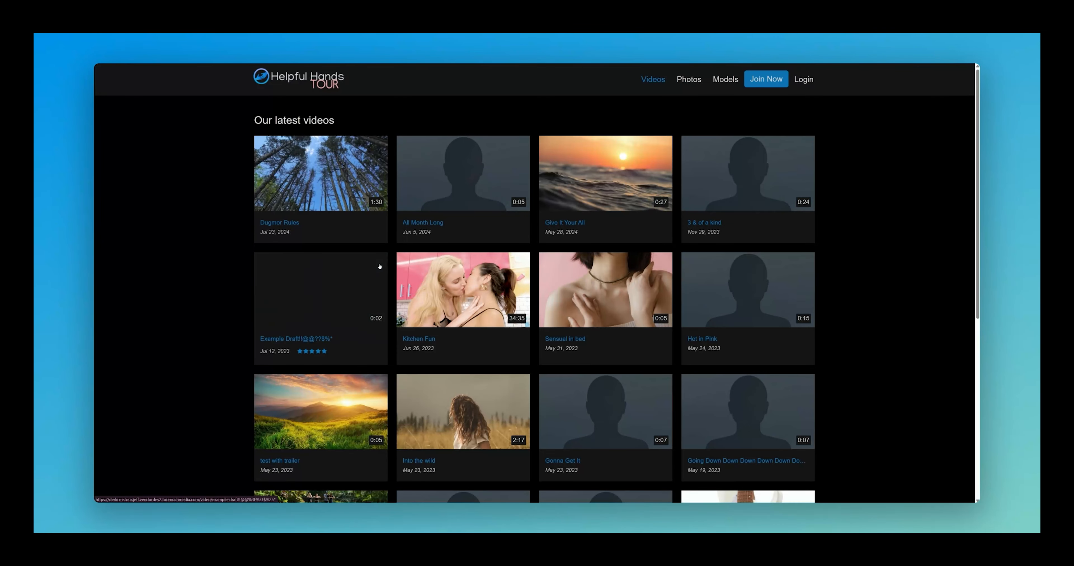
{"action": "mouse_move", "coordinate": [449, 275]}
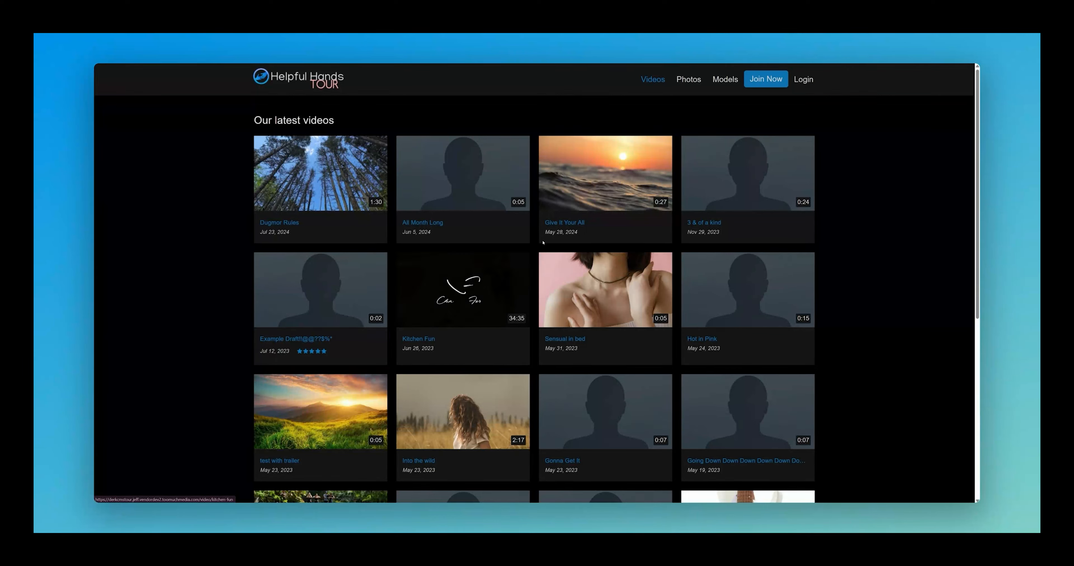
{"action": "scroll", "coordinate": [750, 275], "scroll_direction": "down", "scroll_amount": 3}
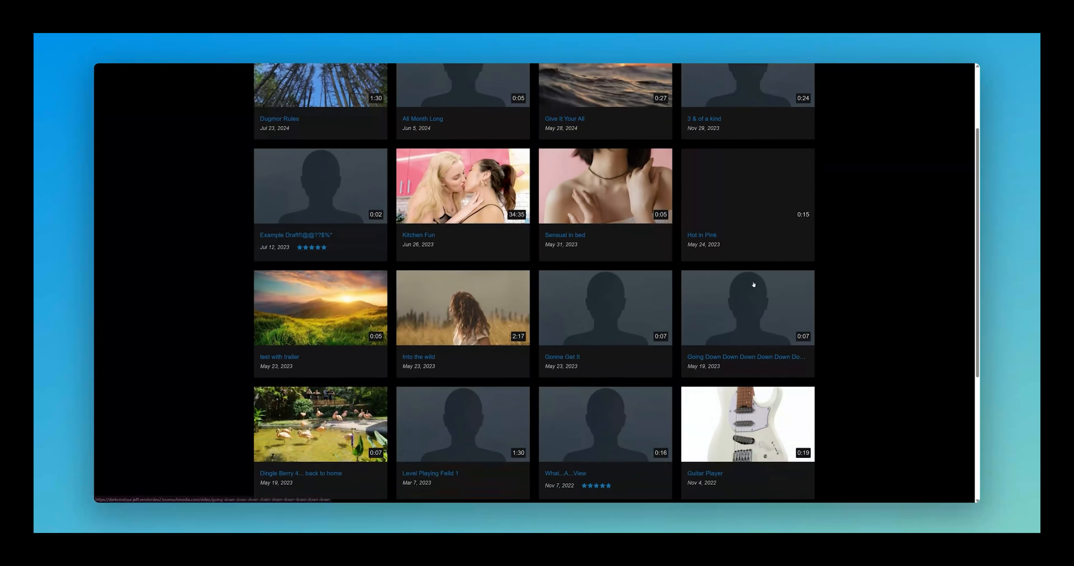
{"action": "scroll", "coordinate": [753, 284], "scroll_direction": "down", "scroll_amount": 1}
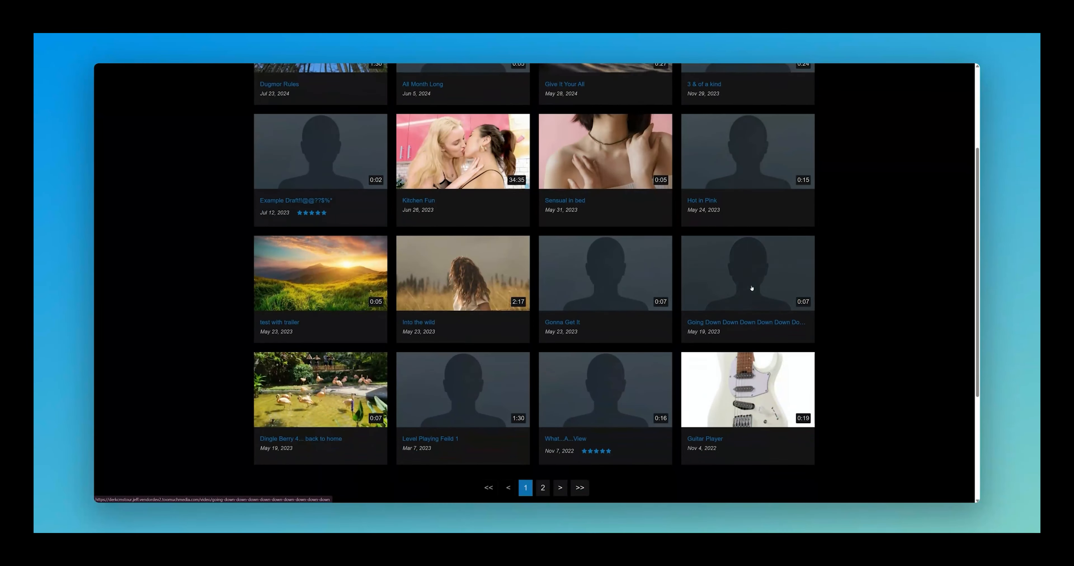
Step: View the Into the wild video page, return to the grid, and reopen the Filter choices
{"action": "left_click", "coordinate": [425, 325]}
{"action": "scroll", "coordinate": [675, 404], "scroll_direction": "down", "scroll_amount": 3}
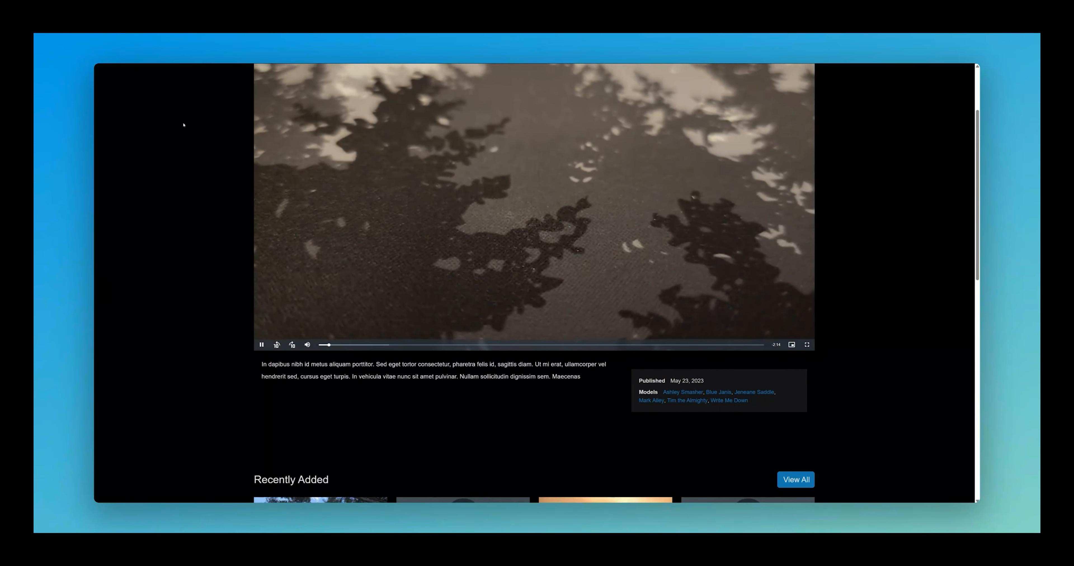
{"action": "key", "text": "alt+Left"}
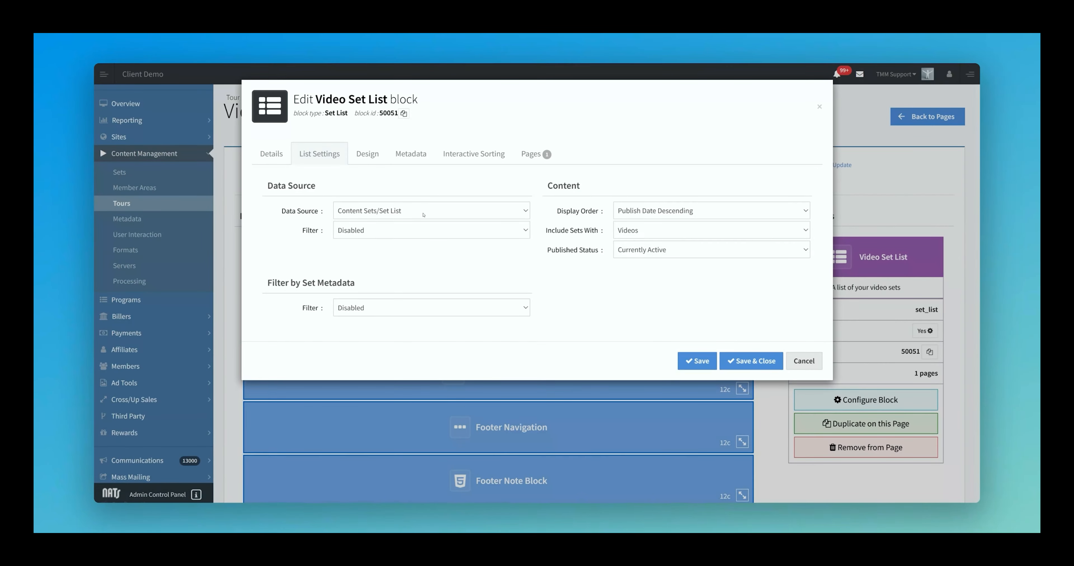
{"action": "left_click", "coordinate": [417, 230]}
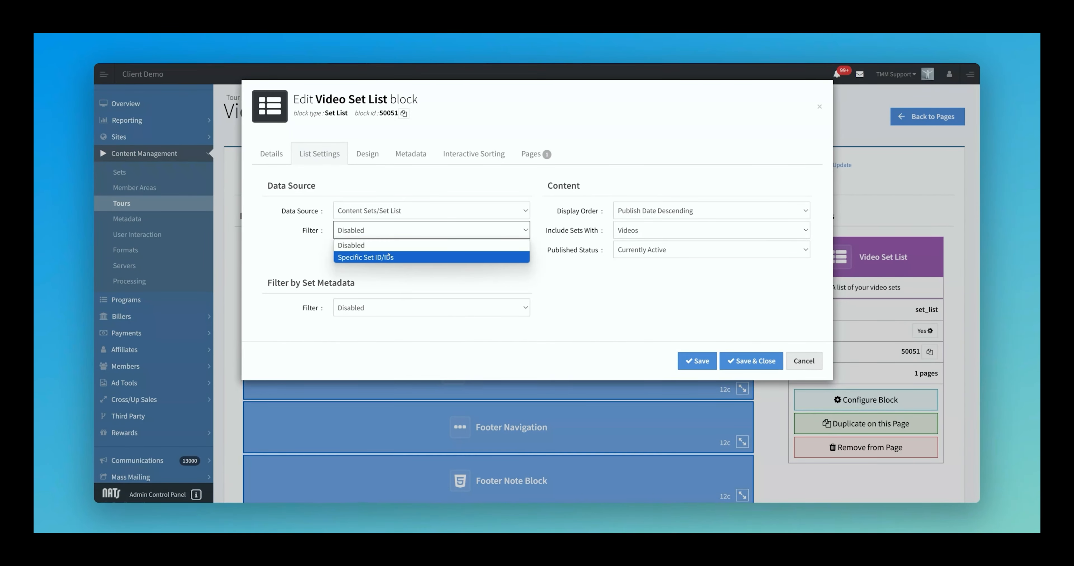
Step: Filter the block to Specific Set ID/IDs with ID 502 and save it
{"action": "left_click", "coordinate": [371, 254]}
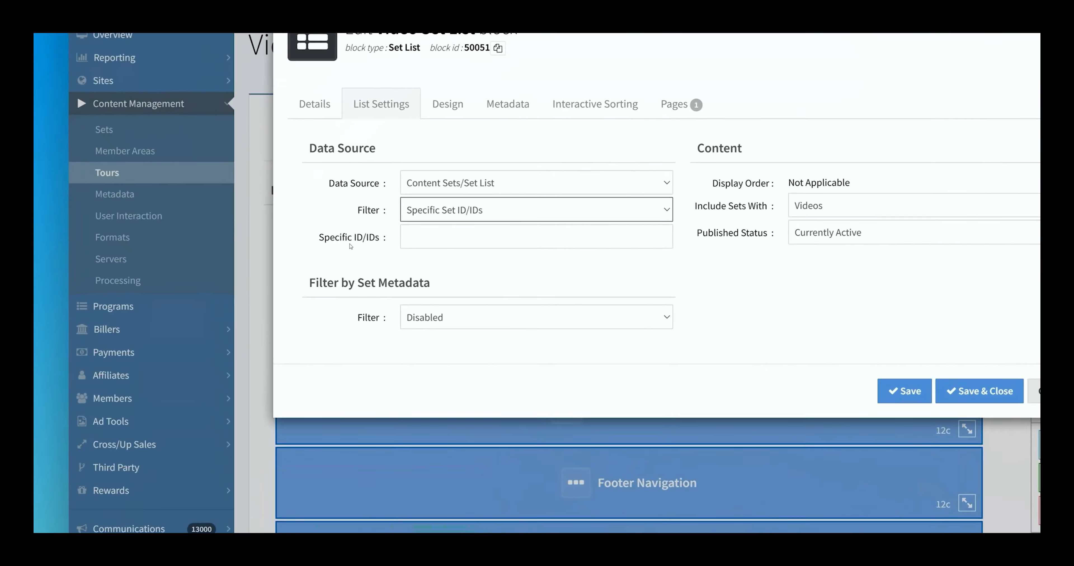
{"action": "left_click", "coordinate": [345, 255]}
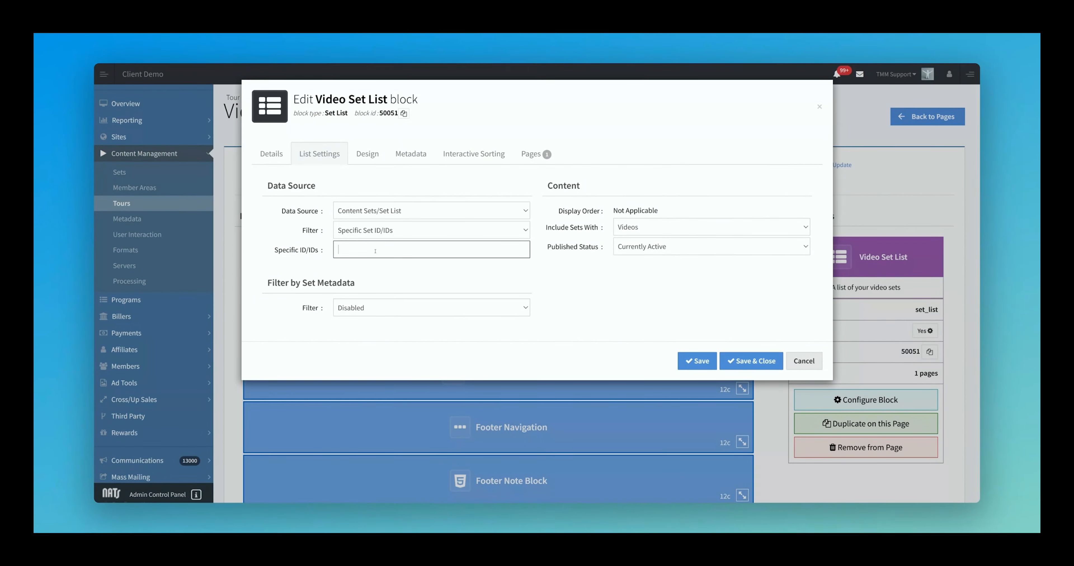
{"action": "type", "text": "502"}
{"action": "left_click", "coordinate": [697, 361]}
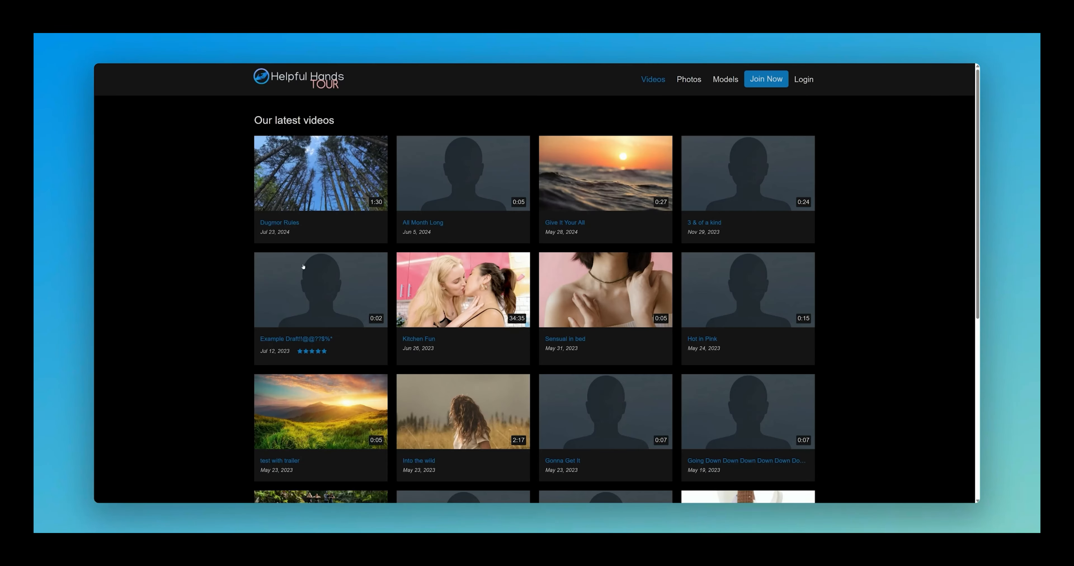
Step: Reload the Videos page showing only Give It Your All, then clear the 502 set ID
{"action": "key", "text": "F5"}
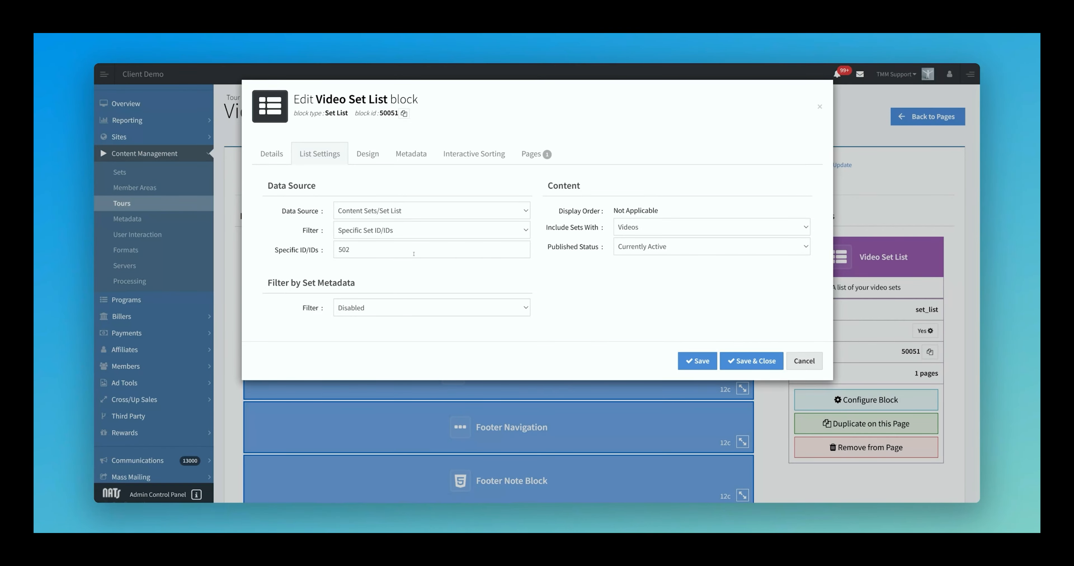
{"action": "left_click", "coordinate": [413, 254]}
{"action": "key", "text": "ctrl+a"}
{"action": "key", "text": "BackSpace"}
Step: Set the data source Filter back to Disabled and save the block
{"action": "left_click", "coordinate": [417, 230]}
{"action": "left_click", "coordinate": [375, 244]}
{"action": "left_click", "coordinate": [695, 361]}
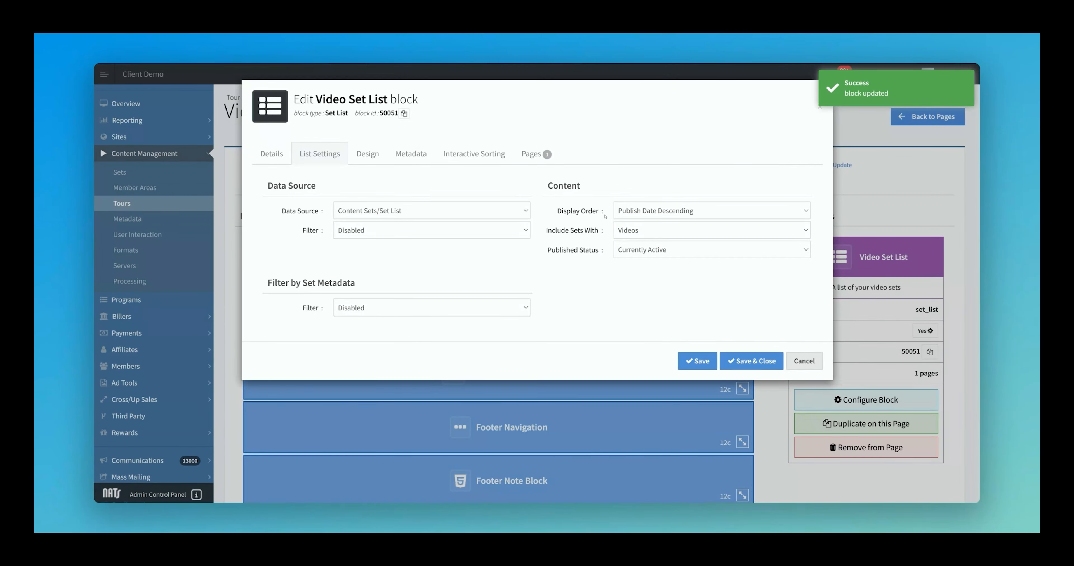
Step: Review Display Order, Include Sets With and Published Status, keeping Publish Date Descending, Videos and Currently Active
{"action": "left_click", "coordinate": [657, 211]}
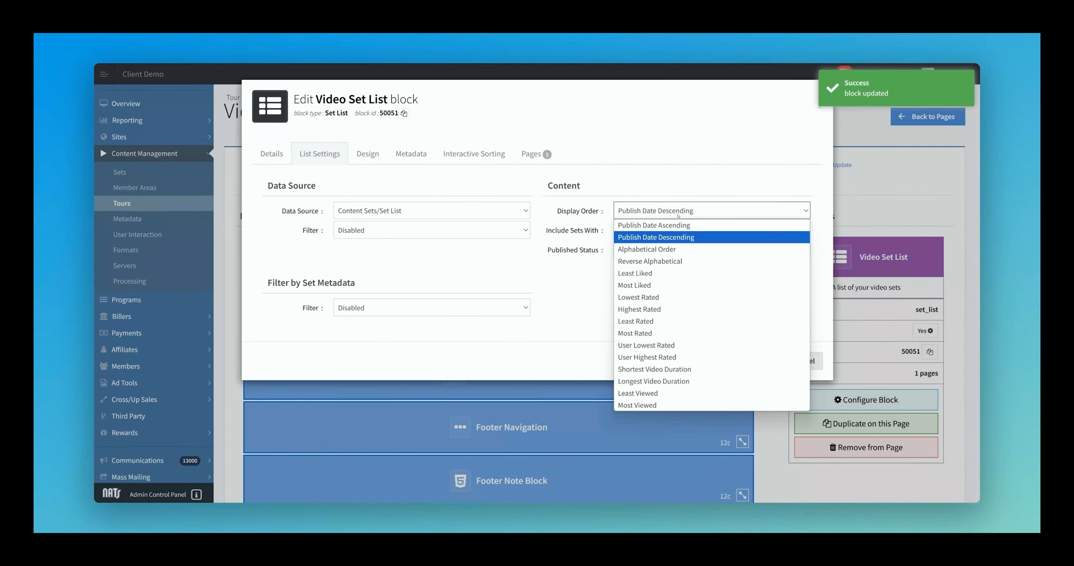
{"action": "left_click", "coordinate": [667, 237]}
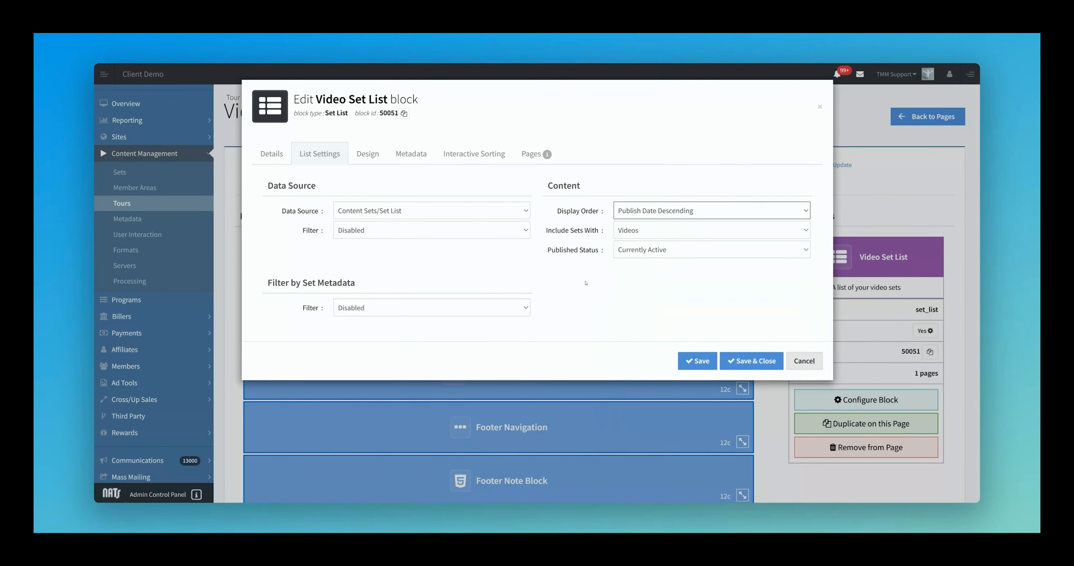
{"action": "left_click", "coordinate": [680, 230]}
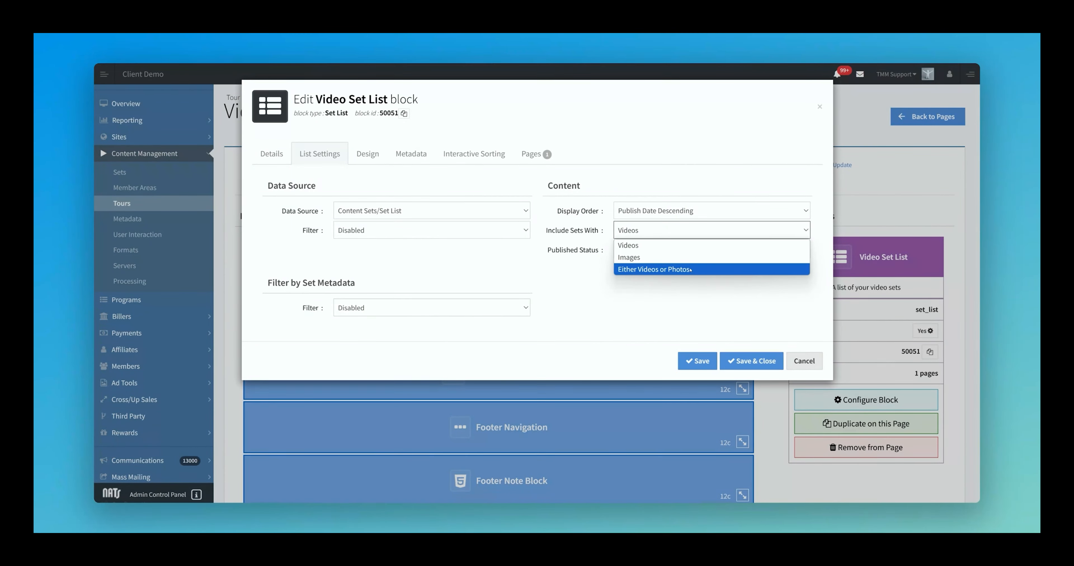
{"action": "left_click", "coordinate": [727, 250]}
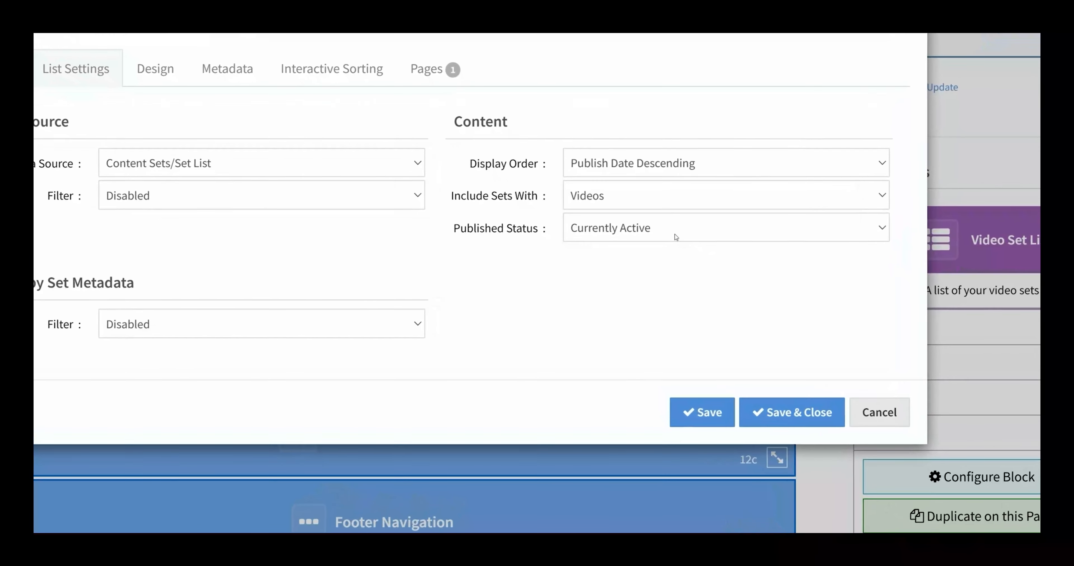
{"action": "left_click", "coordinate": [677, 232]}
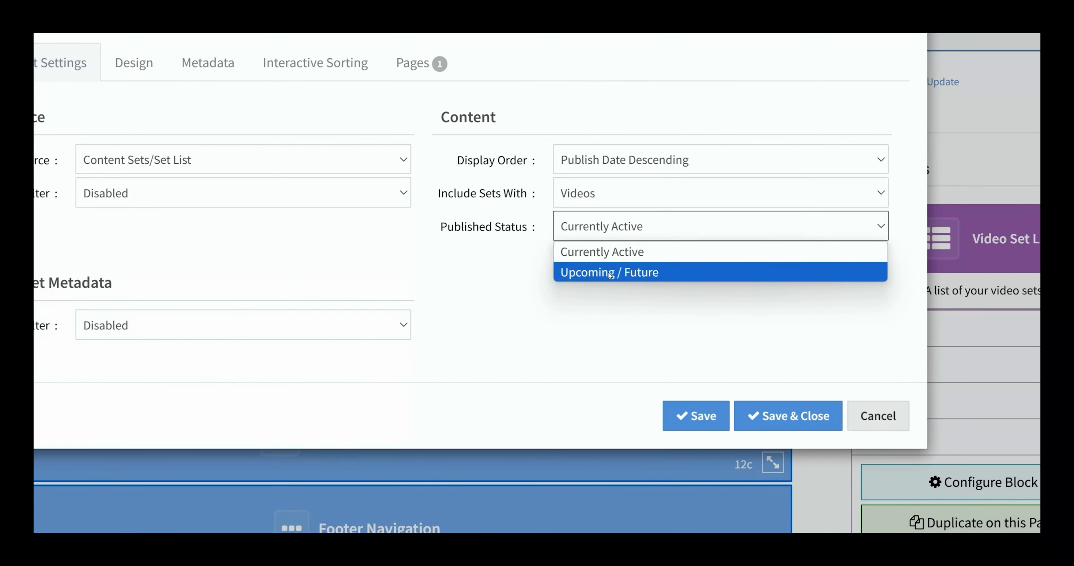
{"action": "left_click", "coordinate": [596, 252]}
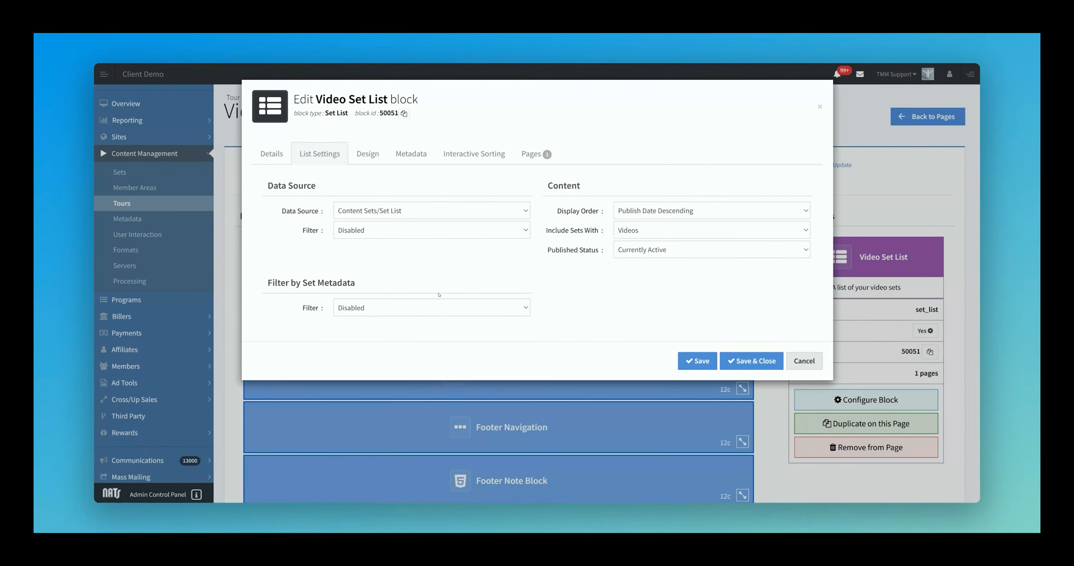
Step: Enable Filter by Set Metadata, restrict Models to one specific model, and save the block
{"action": "left_click", "coordinate": [432, 308]}
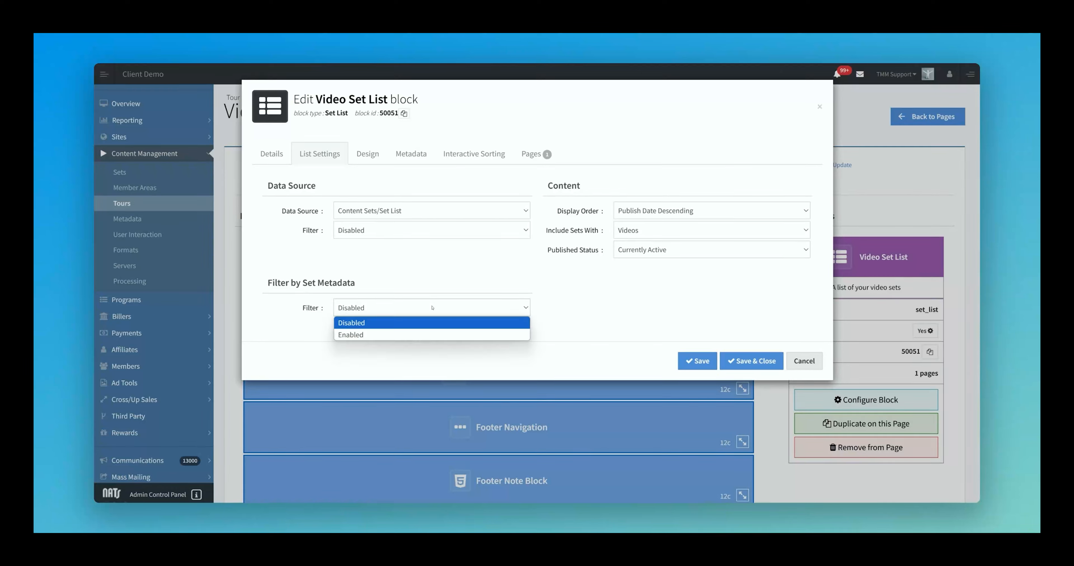
{"action": "left_click", "coordinate": [444, 334]}
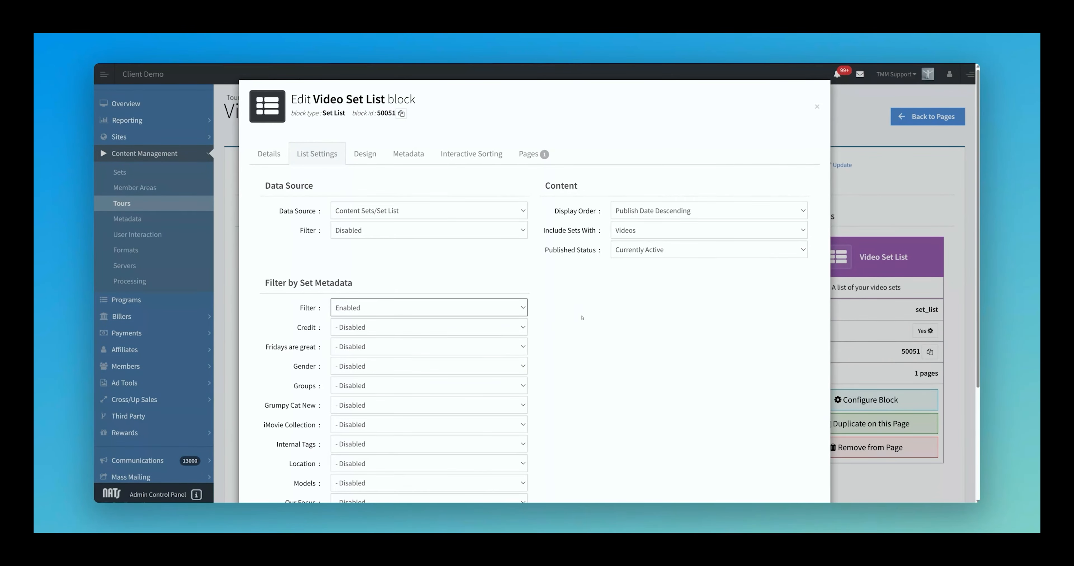
{"action": "scroll", "coordinate": [582, 318], "scroll_direction": "down", "scroll_amount": 3}
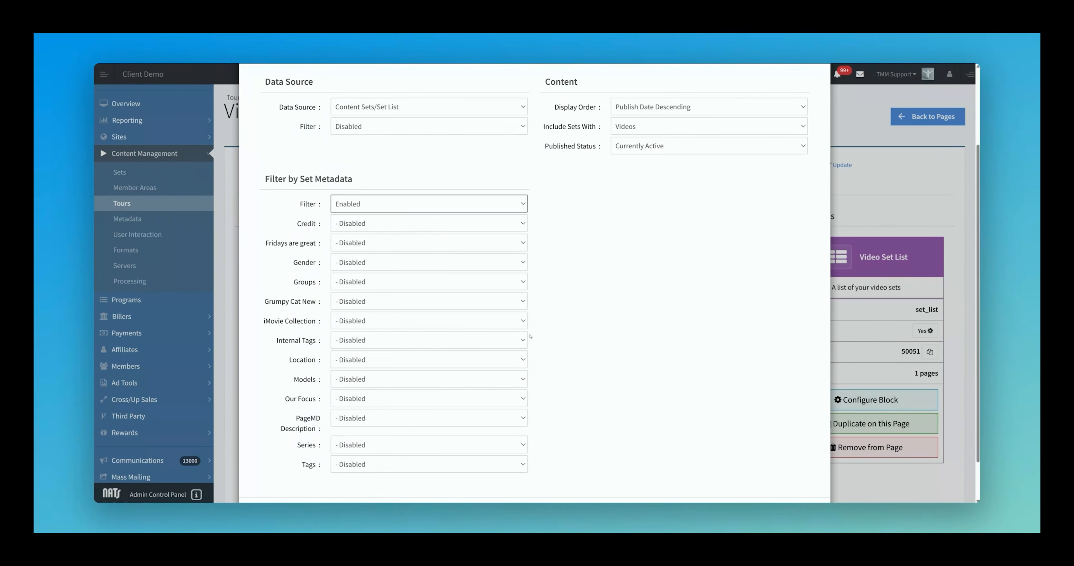
{"action": "left_click", "coordinate": [351, 380]}
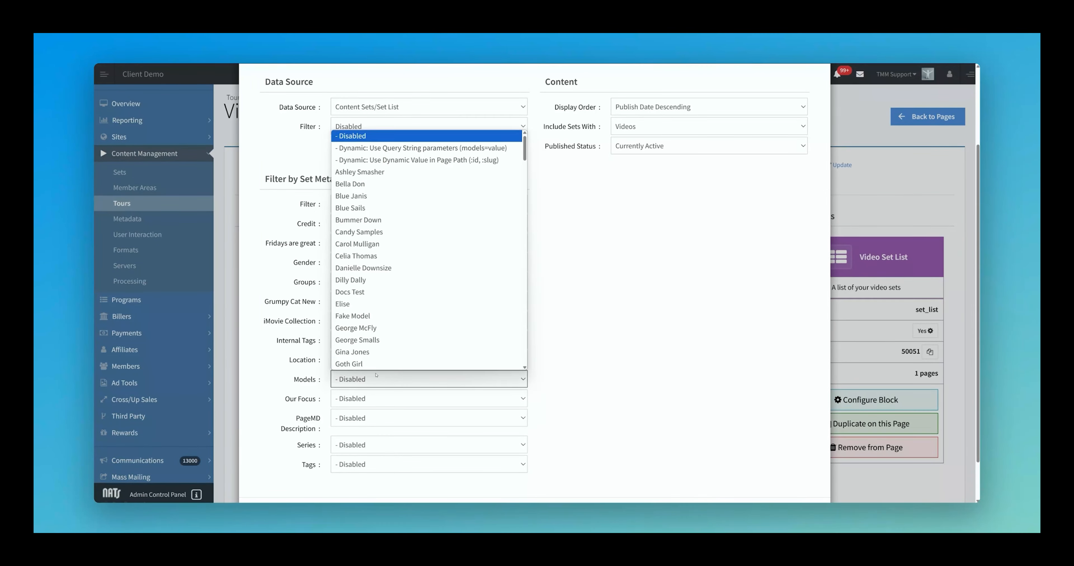
{"action": "left_click", "coordinate": [409, 160]}
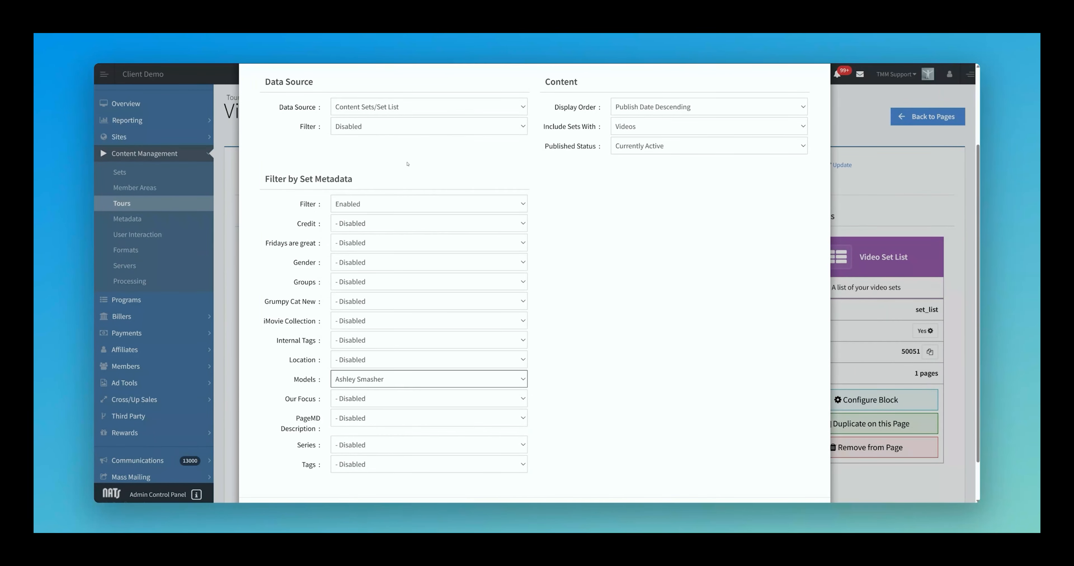
{"action": "scroll", "coordinate": [594, 334], "scroll_direction": "down", "scroll_amount": 2}
{"action": "left_click", "coordinate": [699, 469]}
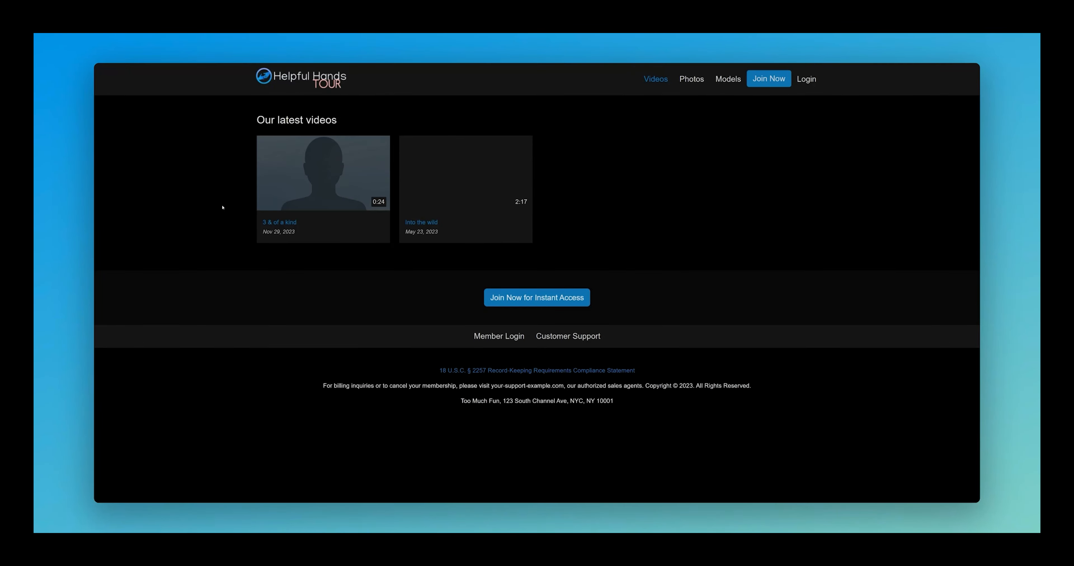
Step: Open the Into the wild video from the model-filtered list on the tour site
{"action": "left_click", "coordinate": [425, 230]}
{"action": "scroll", "coordinate": [472, 297], "scroll_direction": "down", "scroll_amount": 4}
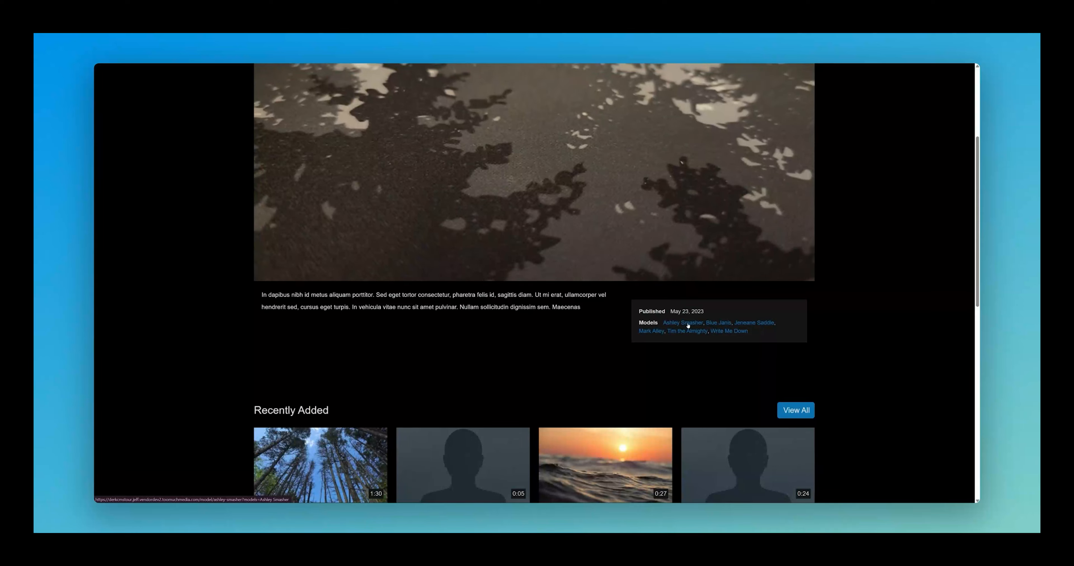
{"action": "mouse_move", "coordinate": [292, 275]}
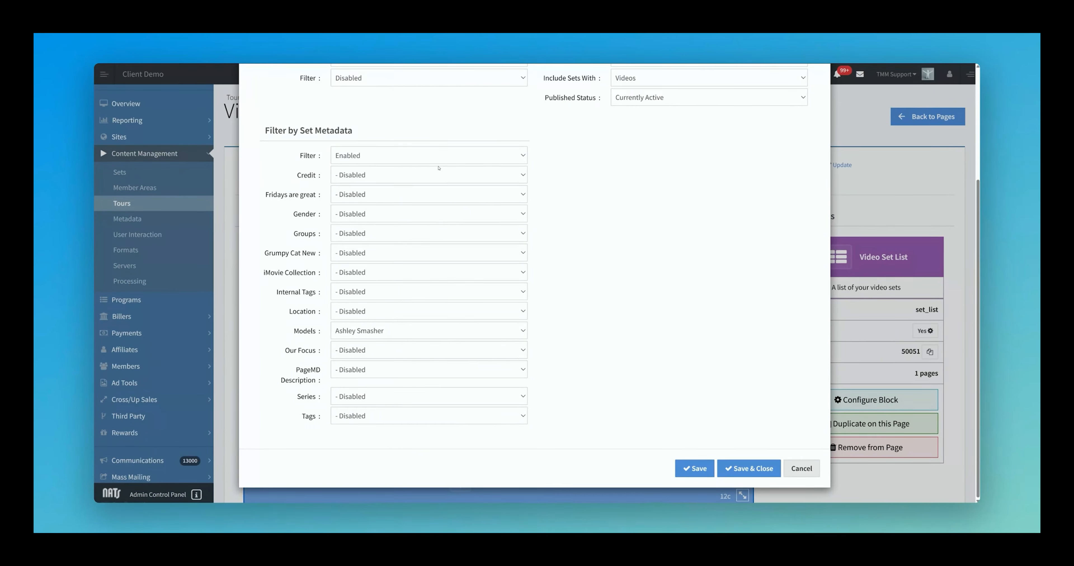
Step: Switch Filter by Set Metadata back to Disabled, save, and view the tour's Videos listing
{"action": "left_click", "coordinate": [437, 162]}
{"action": "left_click", "coordinate": [438, 168]}
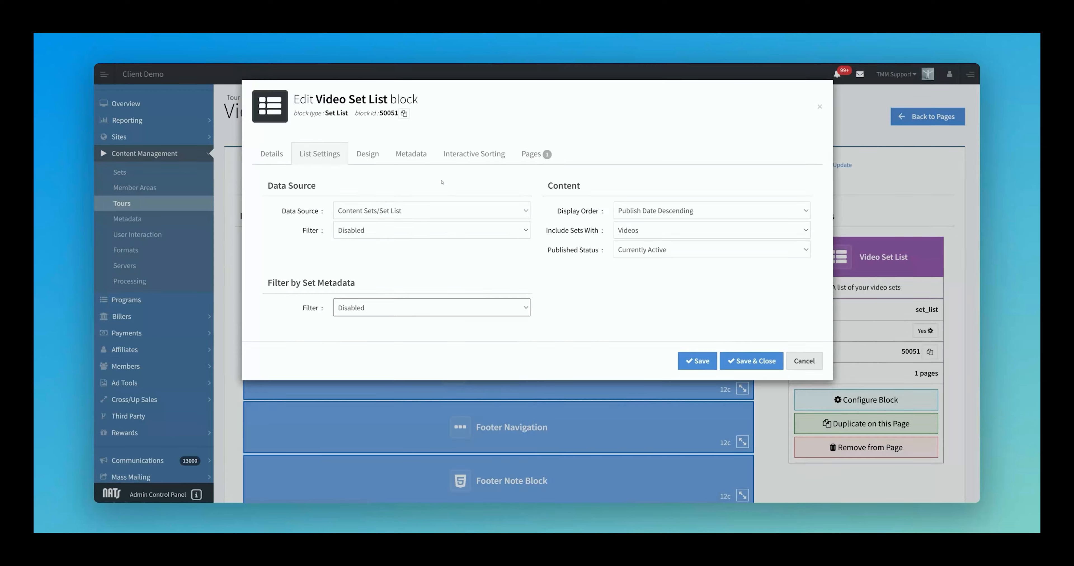
{"action": "left_click", "coordinate": [691, 360]}
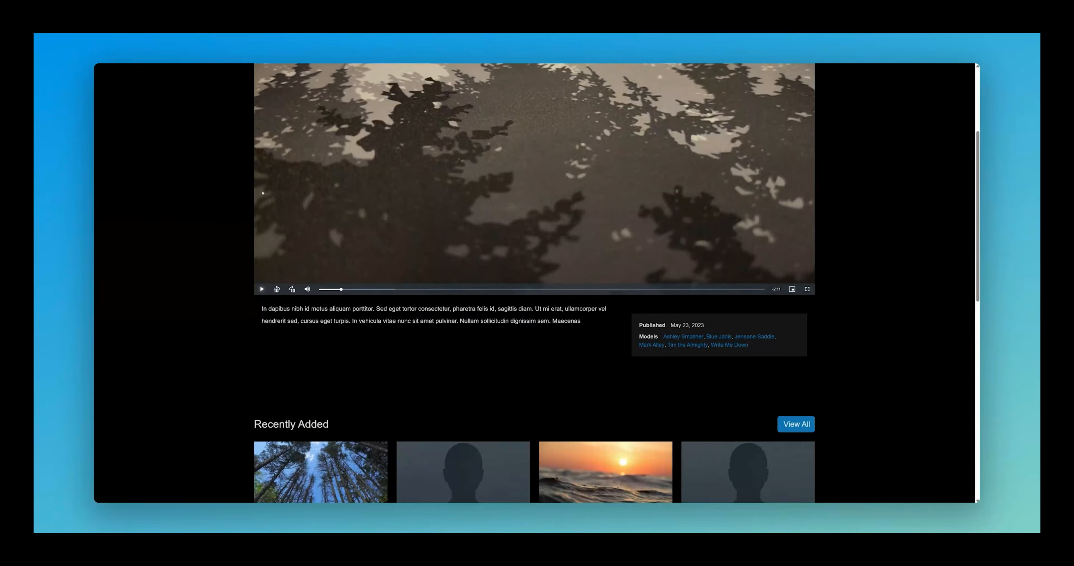
{"action": "scroll", "coordinate": [362, 156], "scroll_direction": "up", "scroll_amount": 4}
{"action": "left_click", "coordinate": [653, 79]}
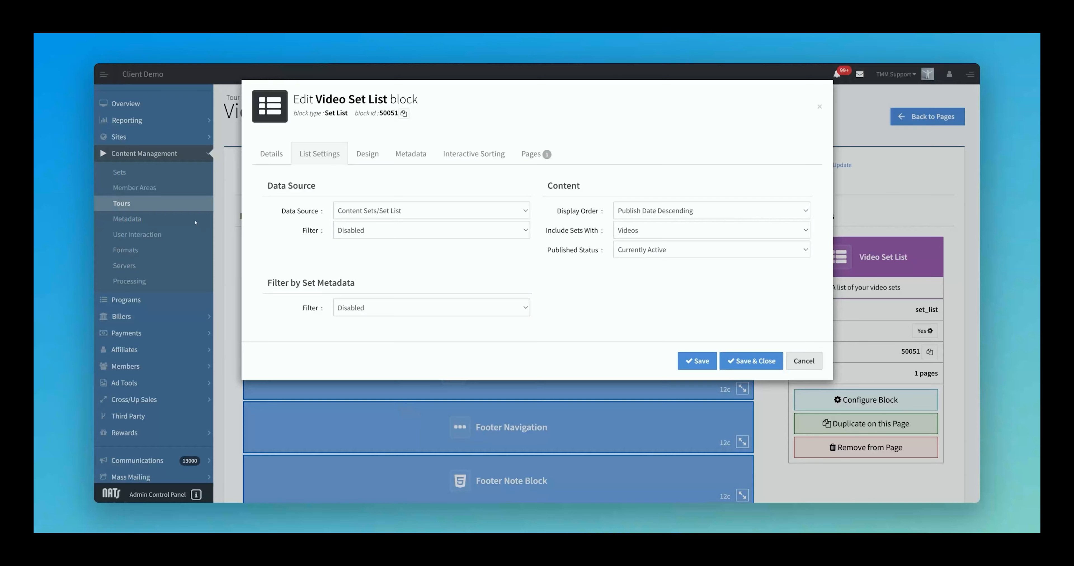
Step: On the Design tab, keep the header aligned left and check the 'Our latest videos' heading
{"action": "left_click", "coordinate": [361, 155]}
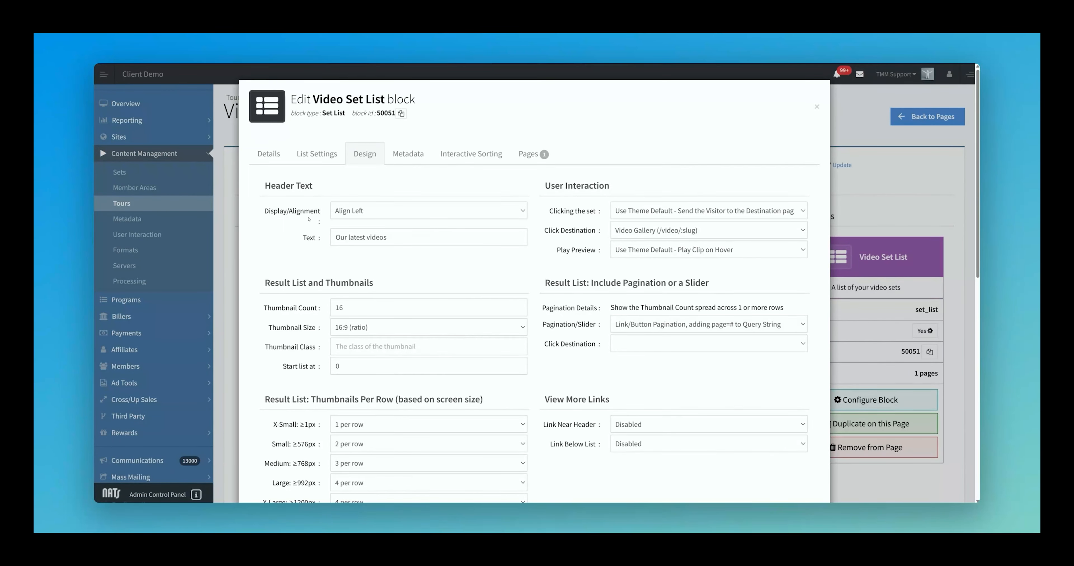
{"action": "mouse_move", "coordinate": [325, 216]}
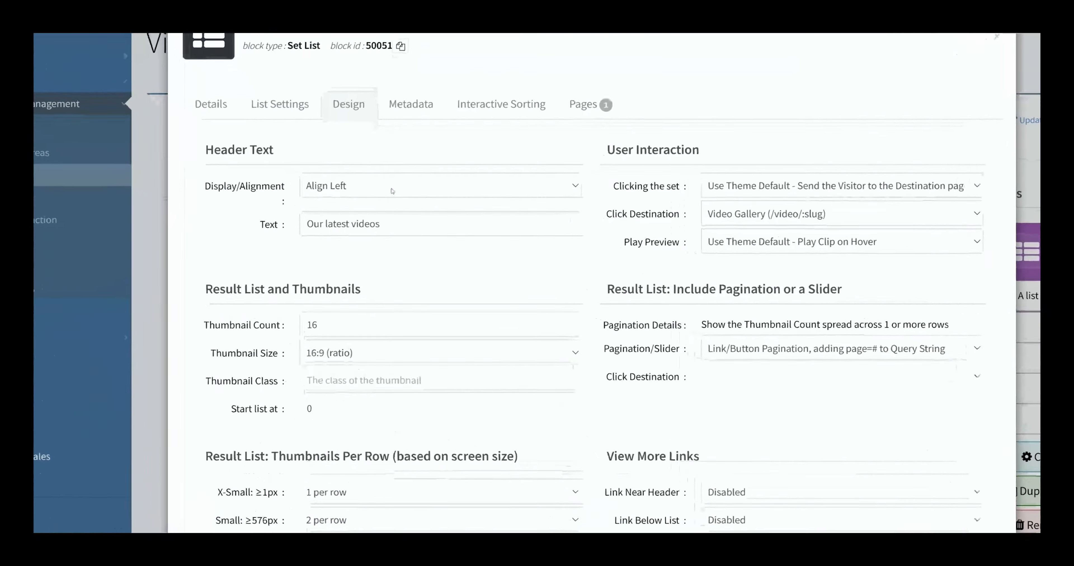
{"action": "left_click", "coordinate": [365, 211]}
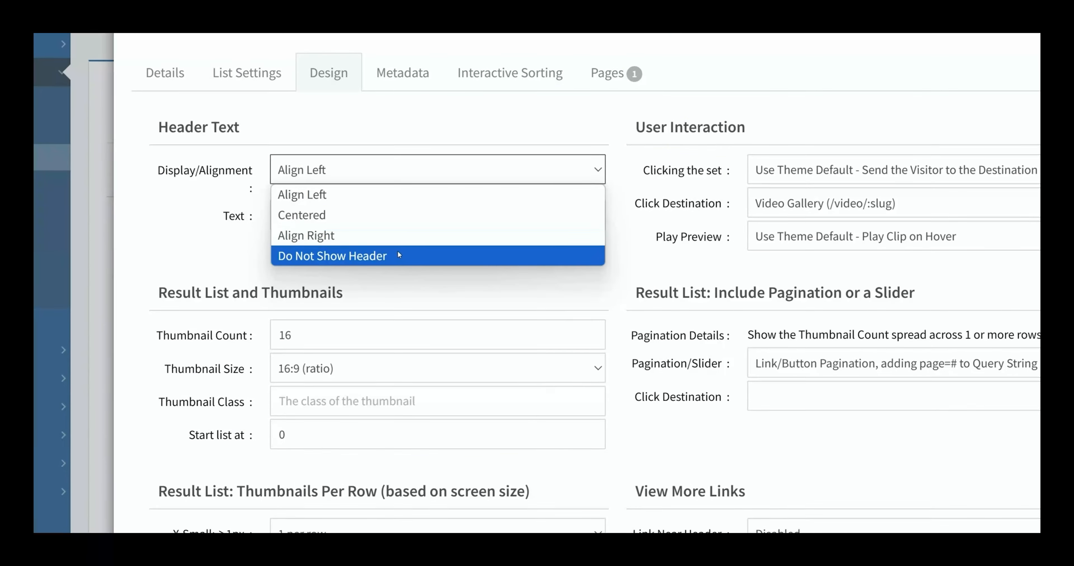
{"action": "left_click", "coordinate": [399, 271]}
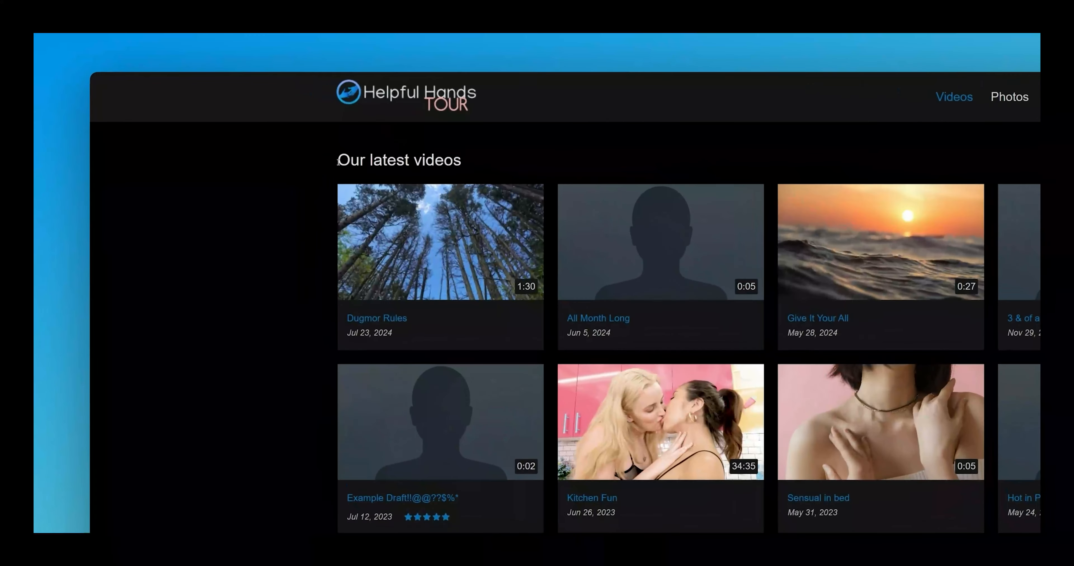
{"action": "left_click_drag", "start_coordinate": [254, 122], "coordinate": [341, 123]}
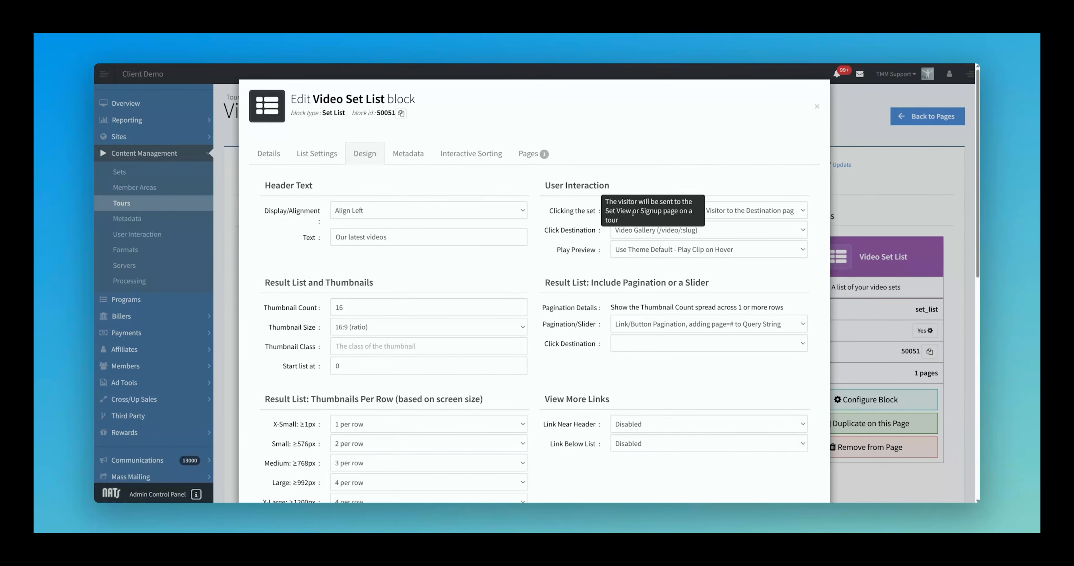
Step: Review the Clicking the set, Click Destination and Play Preview options without changing them
{"action": "left_click", "coordinate": [735, 212]}
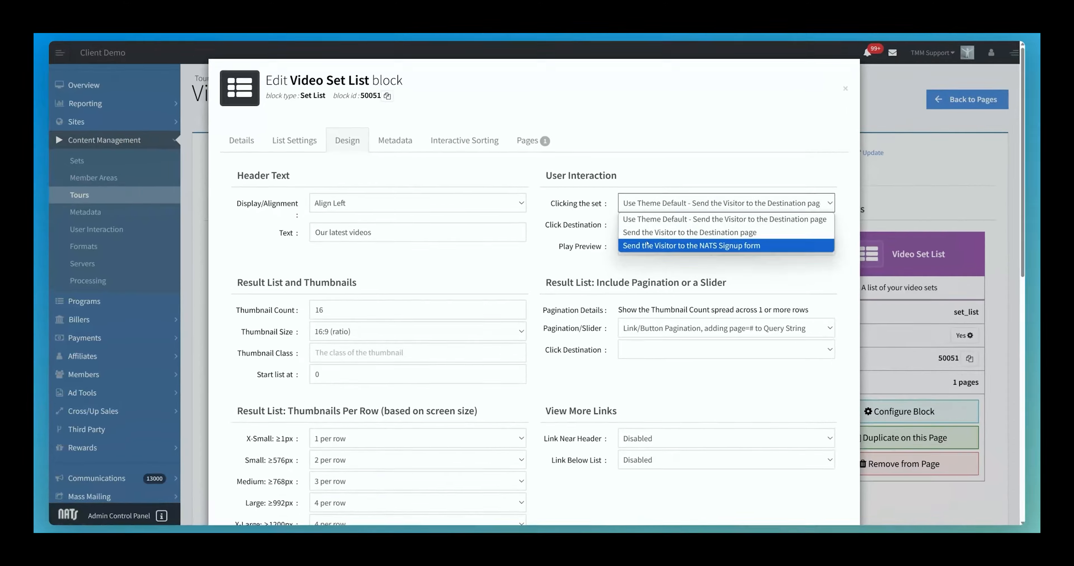
{"action": "left_click", "coordinate": [581, 241]}
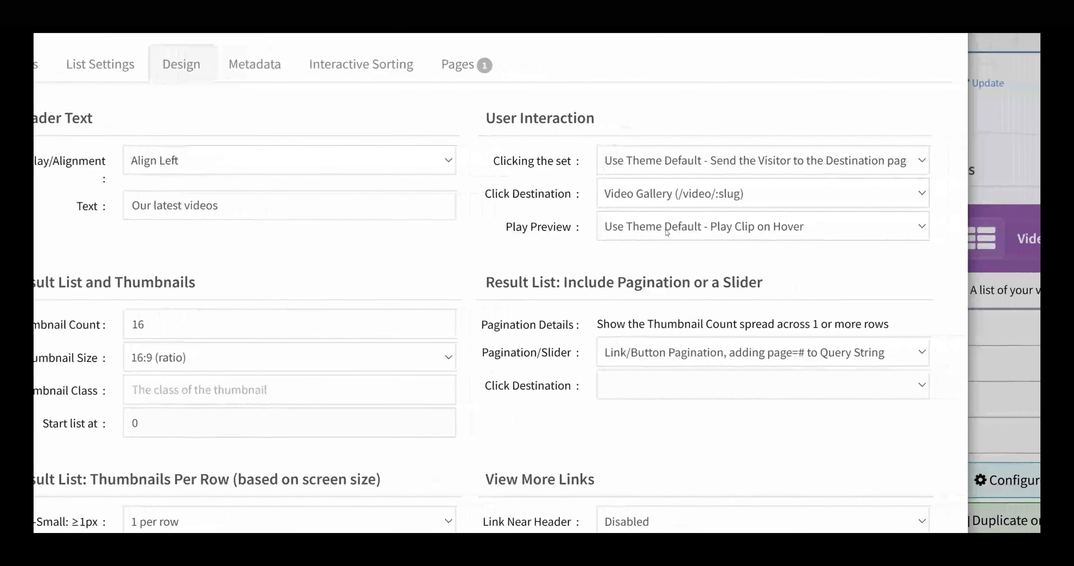
{"action": "left_click", "coordinate": [681, 195]}
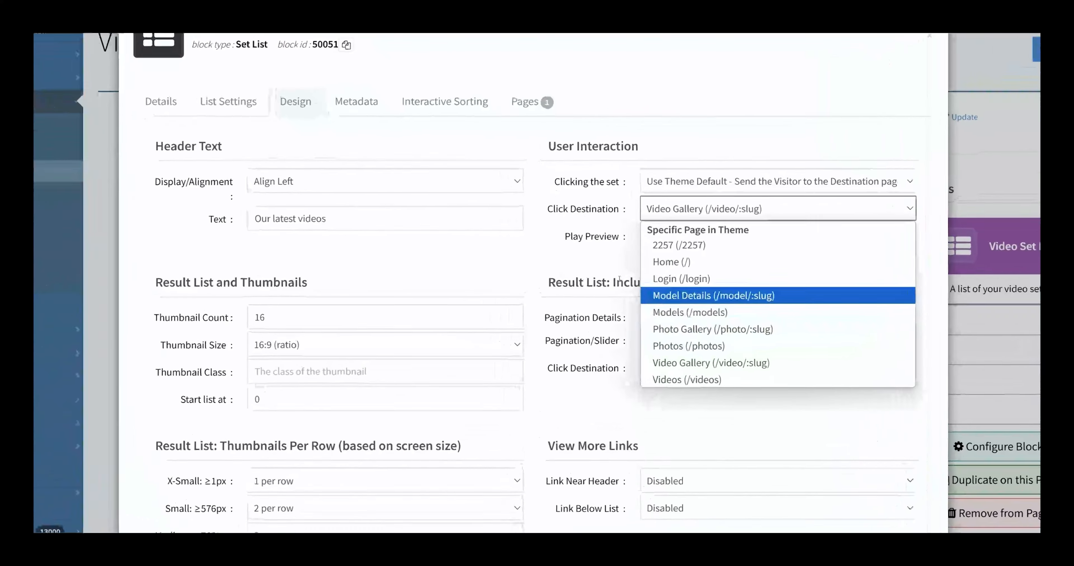
{"action": "left_click", "coordinate": [618, 280]}
{"action": "left_click", "coordinate": [743, 239]}
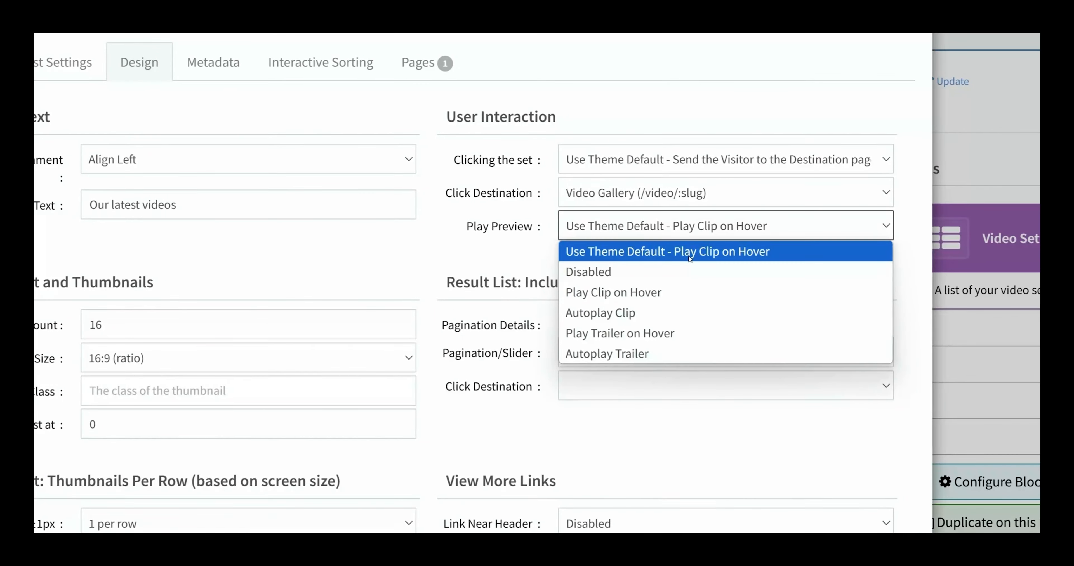
{"action": "left_click", "coordinate": [496, 258]}
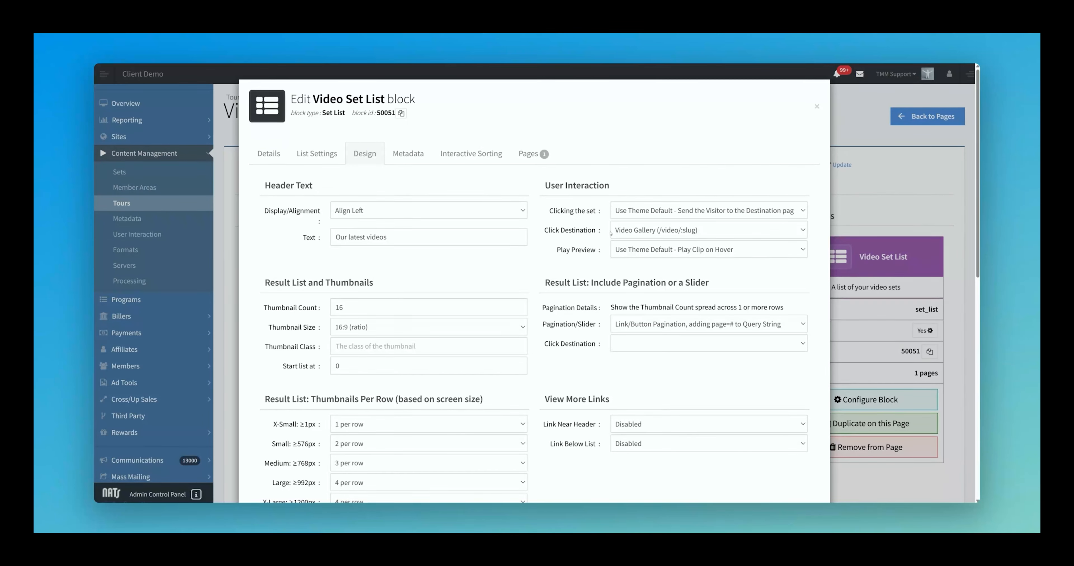
Step: Keep Video Gallery (/video/:slug) as the click destination
{"action": "mouse_move", "coordinate": [549, 233]}
{"action": "left_click", "coordinate": [665, 235]}
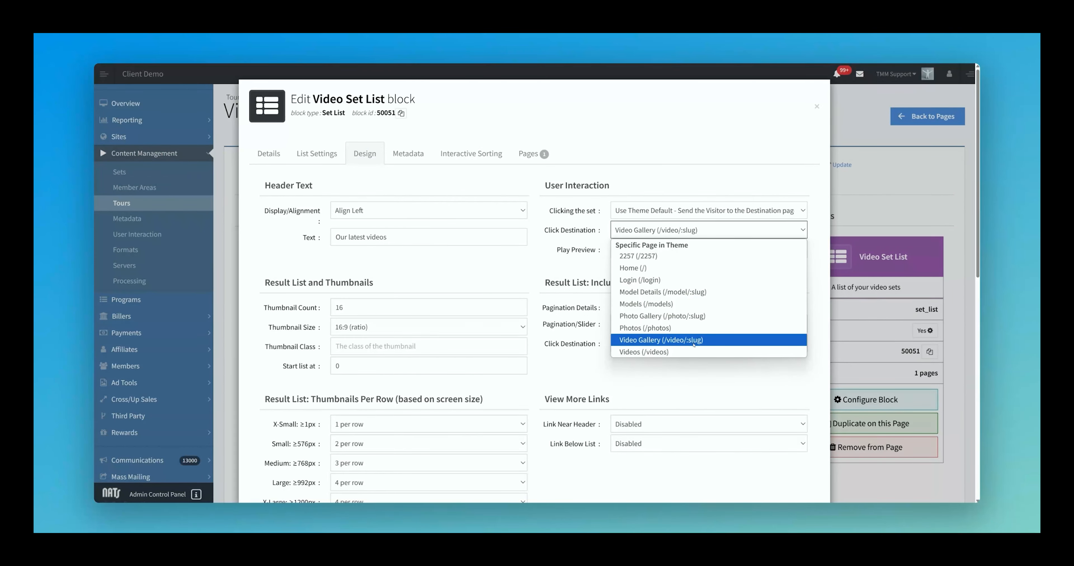
{"action": "left_click", "coordinate": [713, 342]}
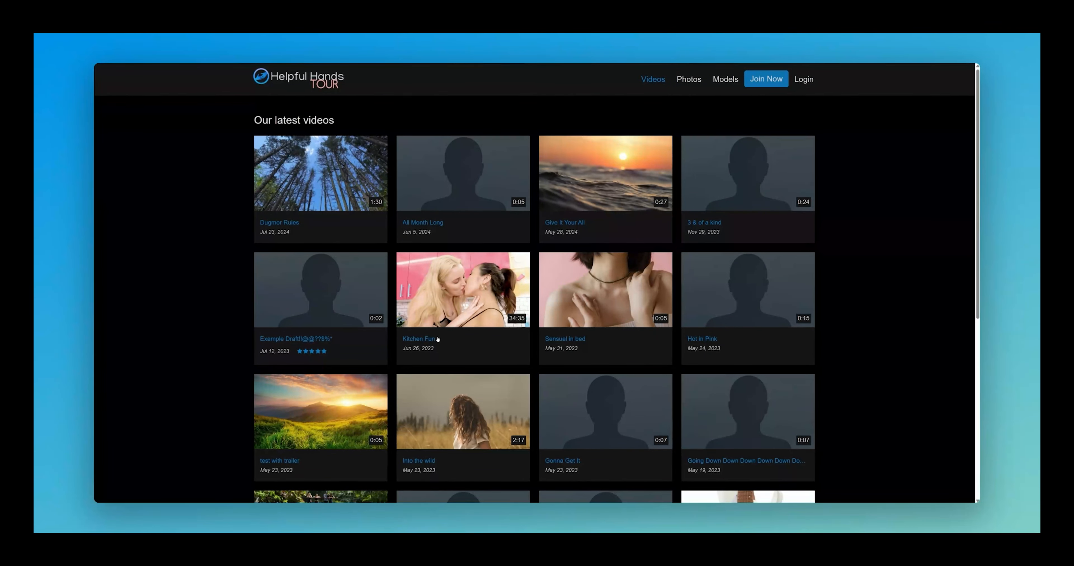
Step: Open the Kitchen Fun video page, then confirm 16 thumbnails at 16:9 size
{"action": "left_click", "coordinate": [425, 340]}
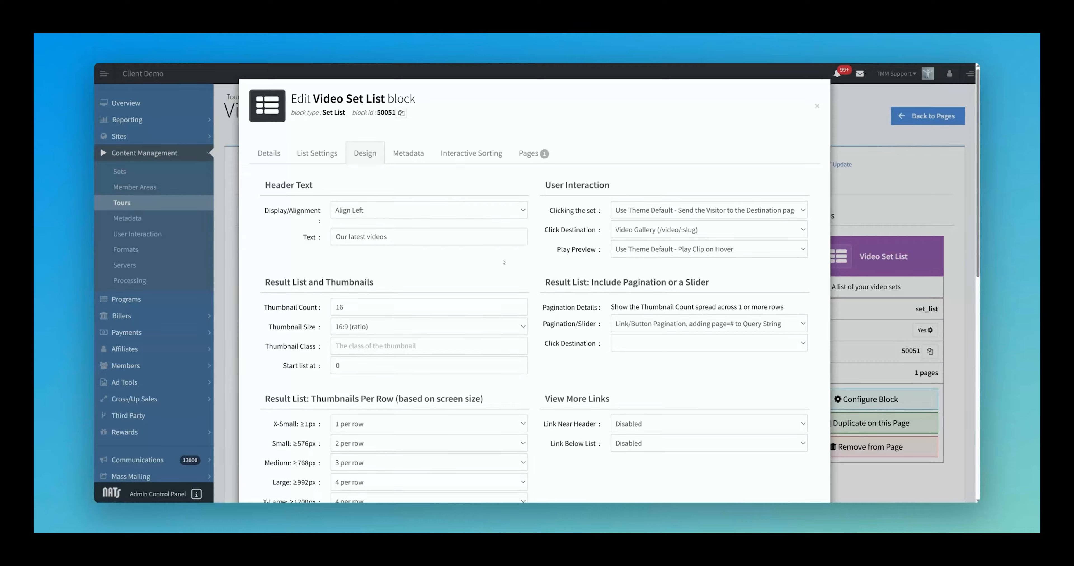
{"action": "scroll", "coordinate": [503, 263], "scroll_direction": "down", "scroll_amount": 3}
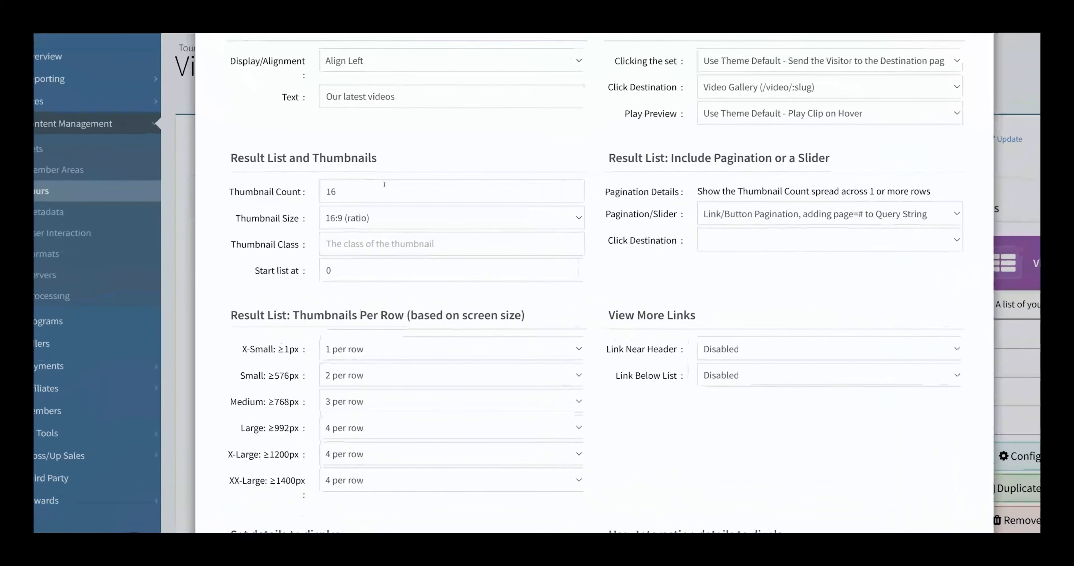
{"action": "left_click", "coordinate": [378, 199]}
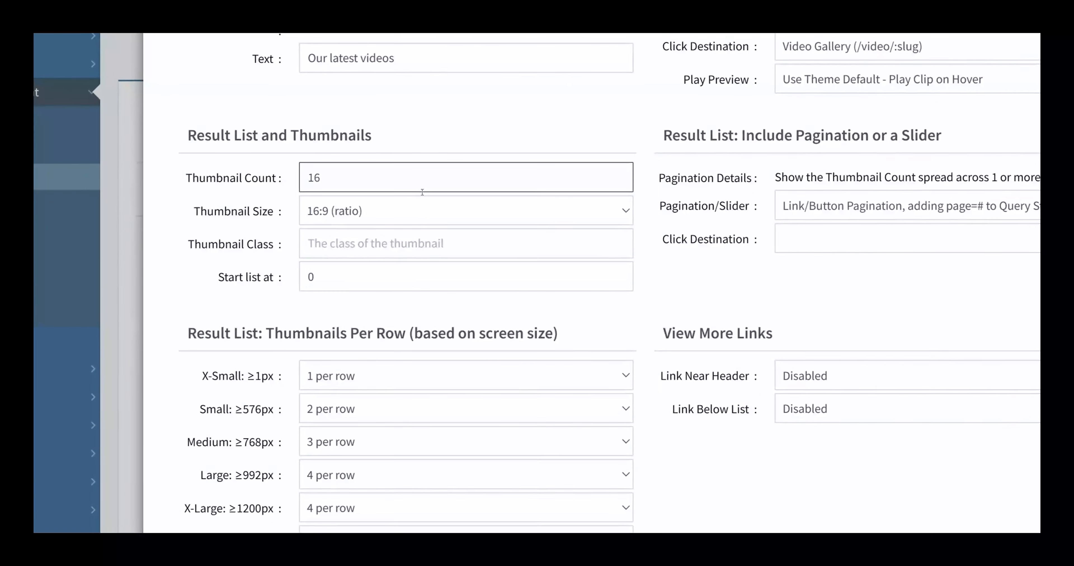
{"action": "left_click", "coordinate": [412, 215]}
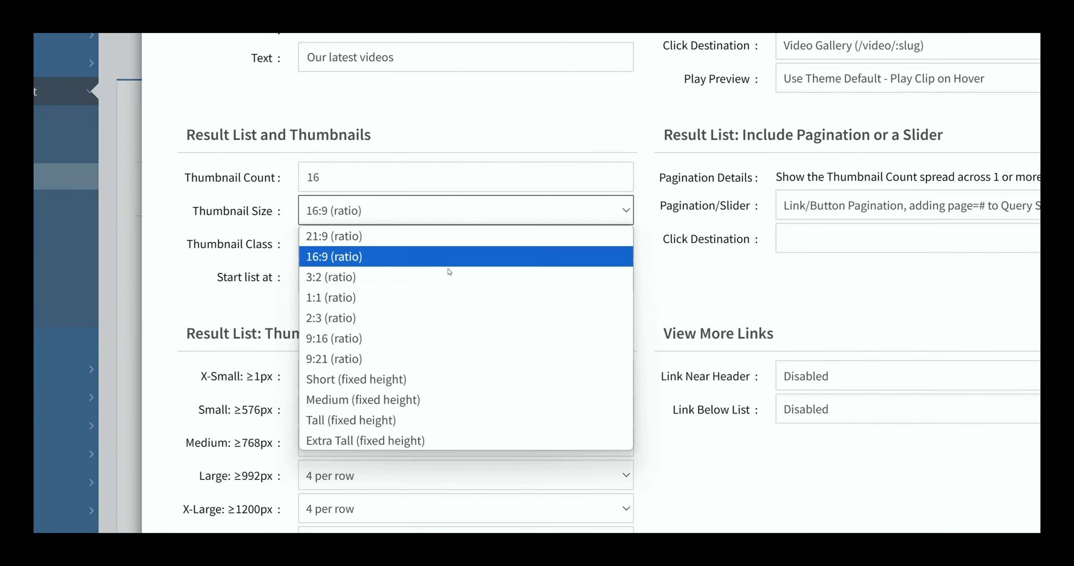
{"action": "left_click", "coordinate": [559, 250]}
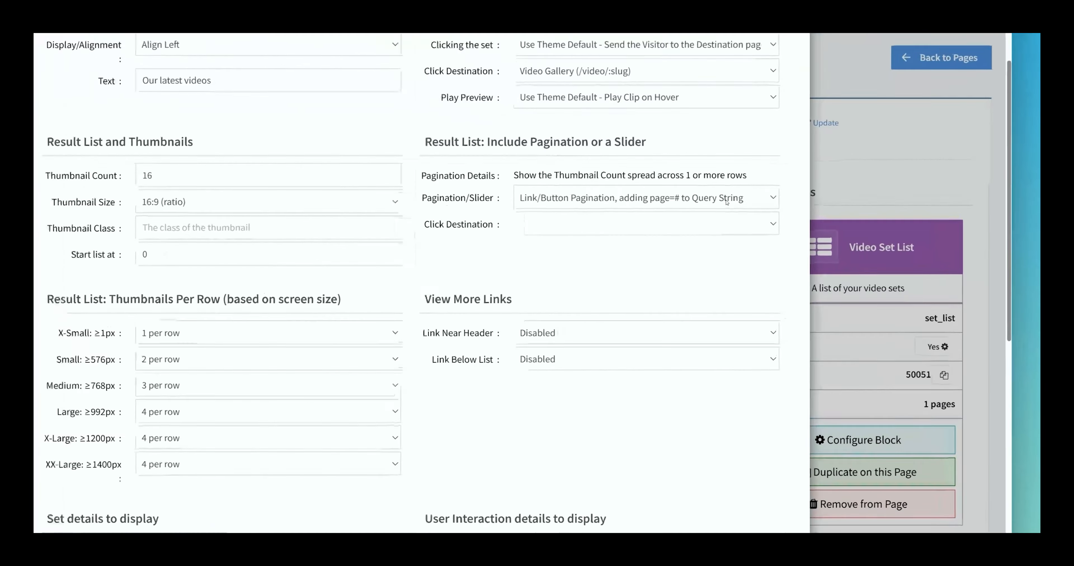
Step: Keep Link/Button Pagination with page numbers and leave the click destination blank
{"action": "left_click", "coordinate": [768, 221]}
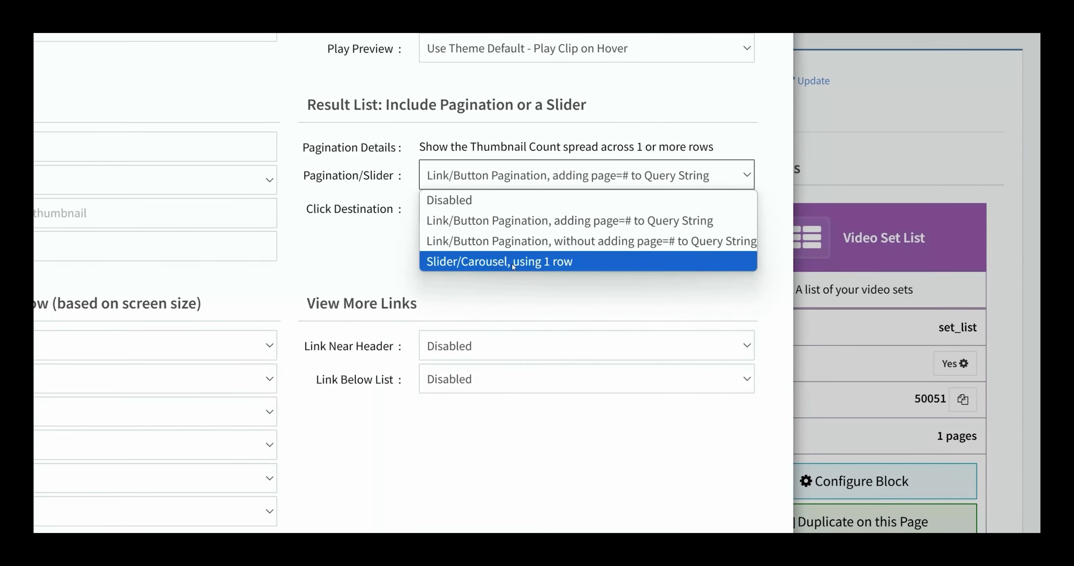
{"action": "left_click", "coordinate": [465, 222]}
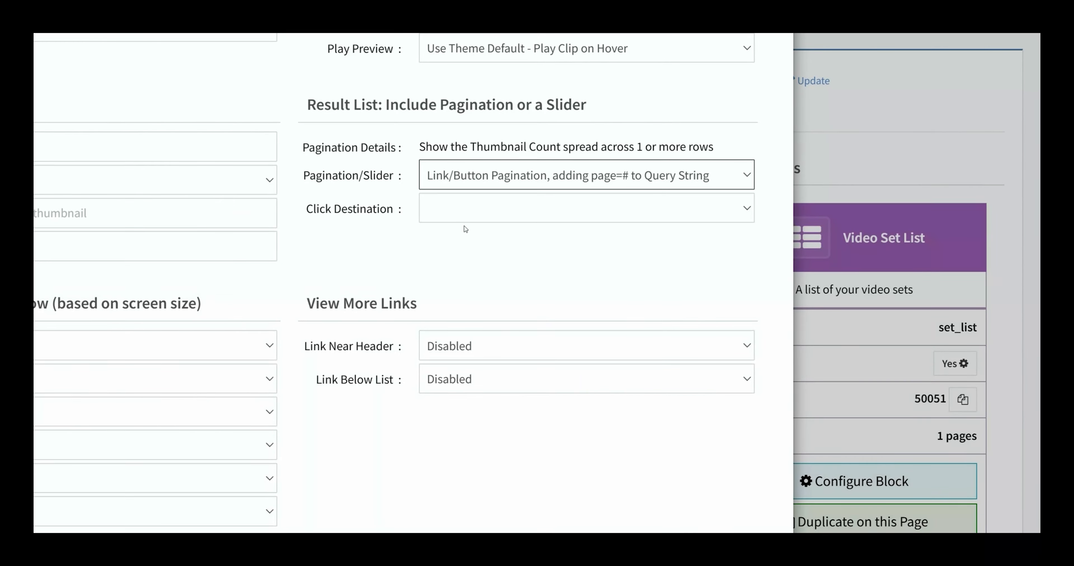
{"action": "left_click", "coordinate": [462, 209]}
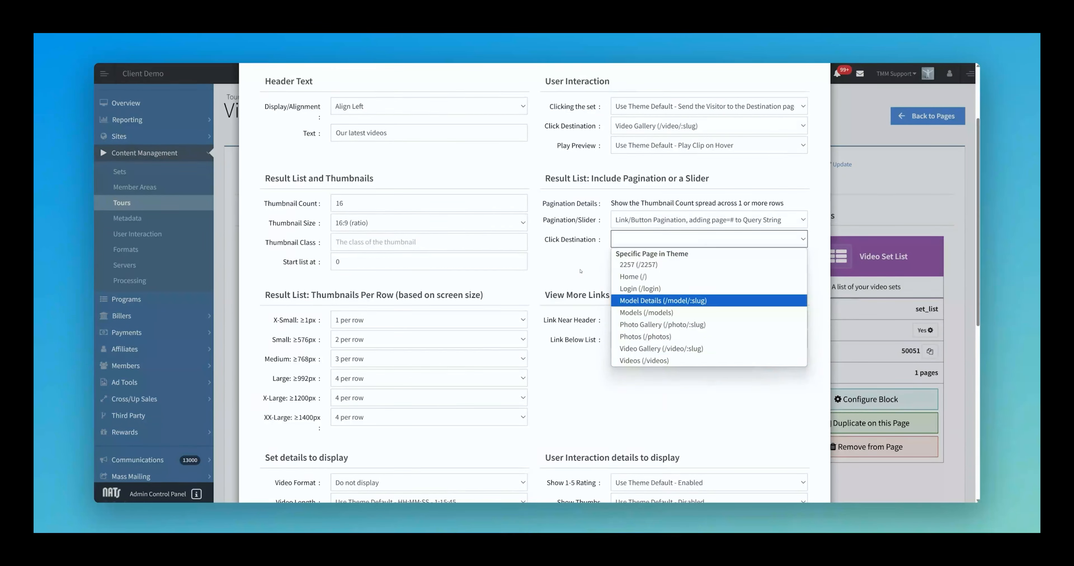
{"action": "left_click", "coordinate": [542, 268]}
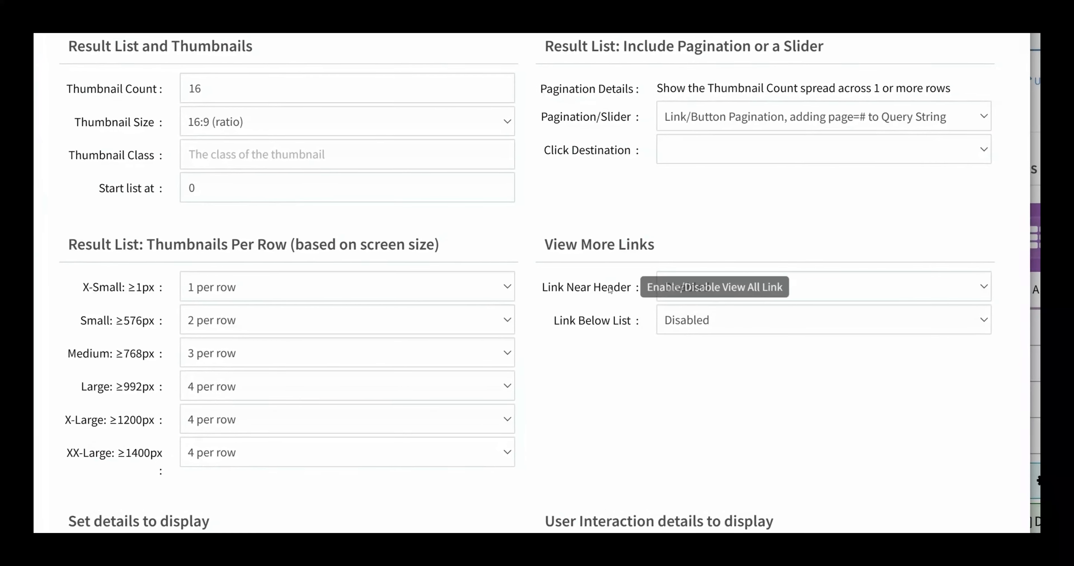
Step: Place the View All header link next to the block title
{"action": "left_click", "coordinate": [775, 288]}
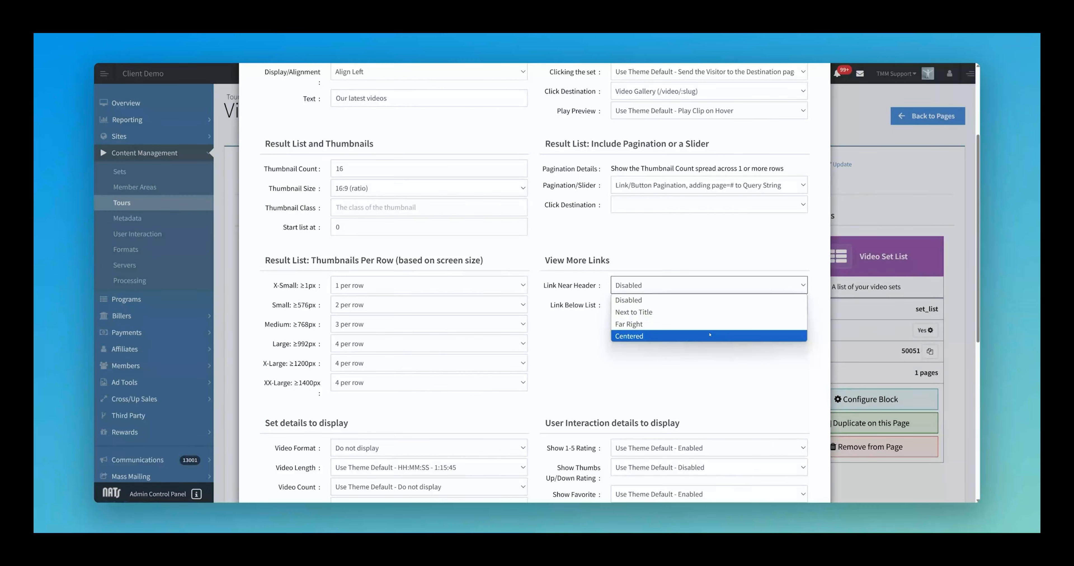
{"action": "left_click", "coordinate": [707, 356]}
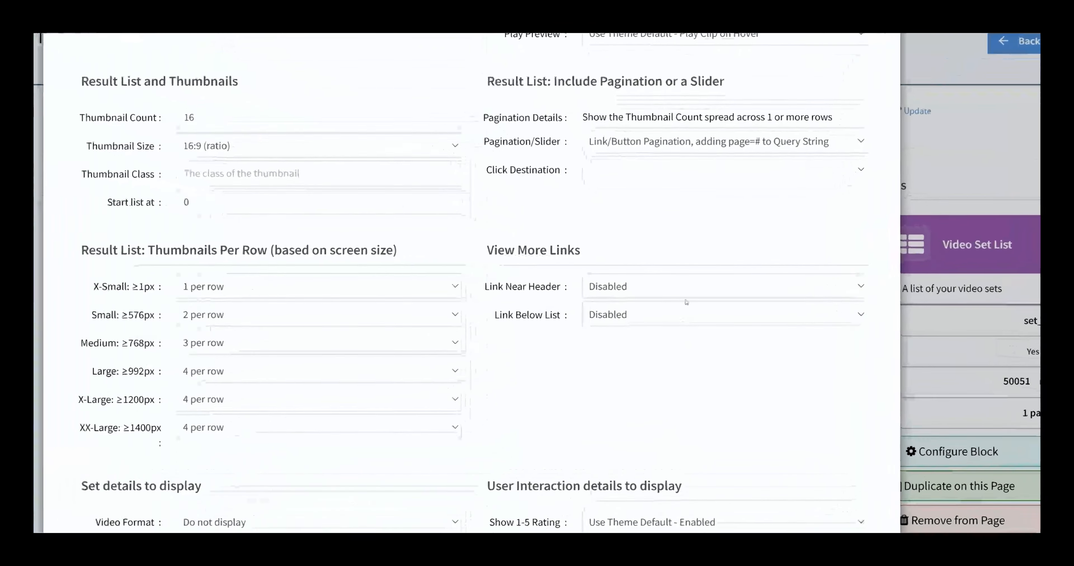
{"action": "left_click", "coordinate": [692, 286]}
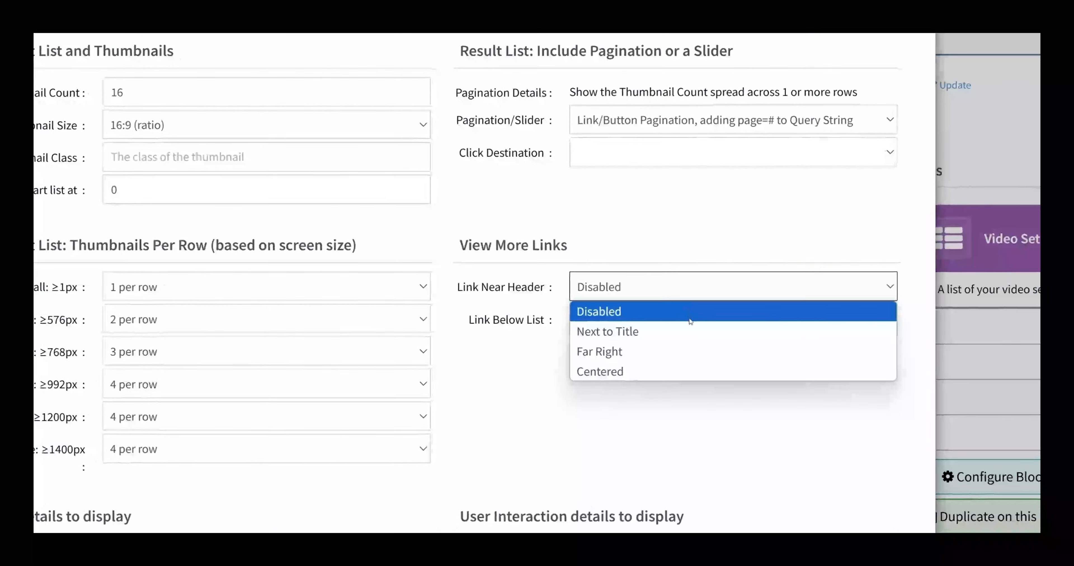
{"action": "left_click", "coordinate": [687, 332]}
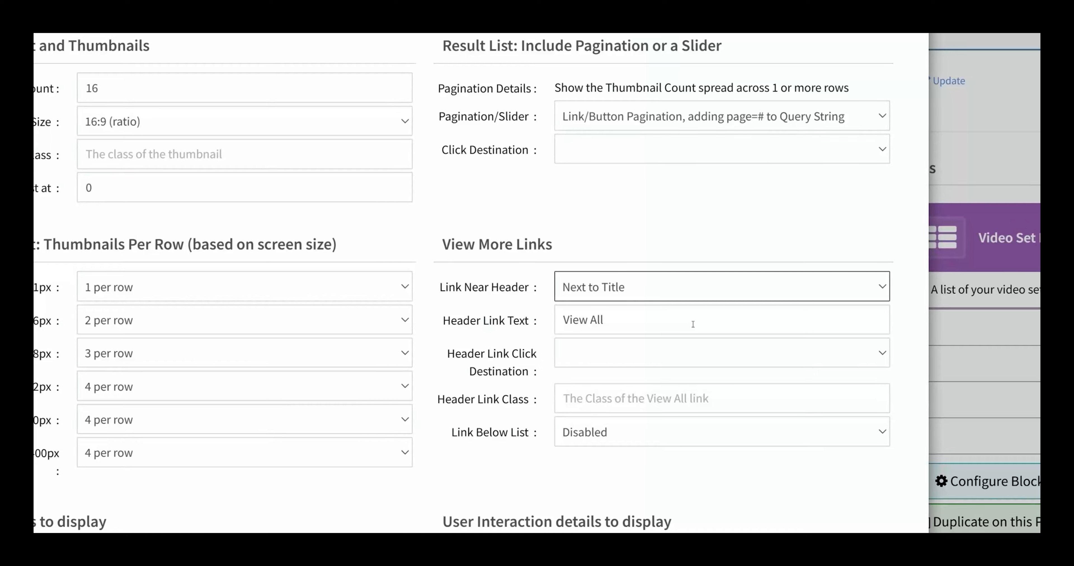
Step: Point the header link to Videos (/videos) and check the tour's Videos page
{"action": "left_click", "coordinate": [685, 357]}
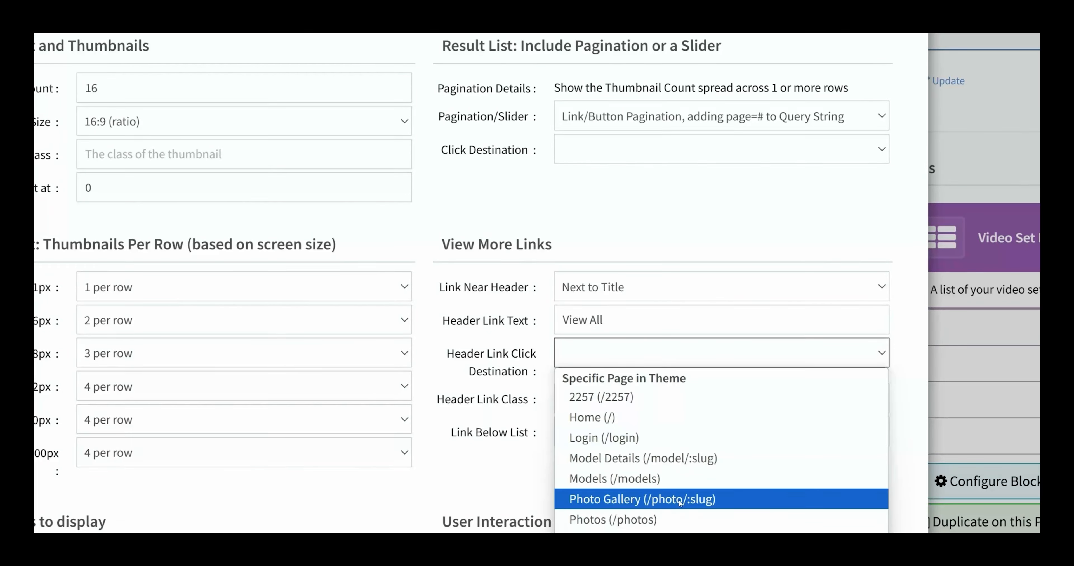
{"action": "left_click", "coordinate": [667, 468]}
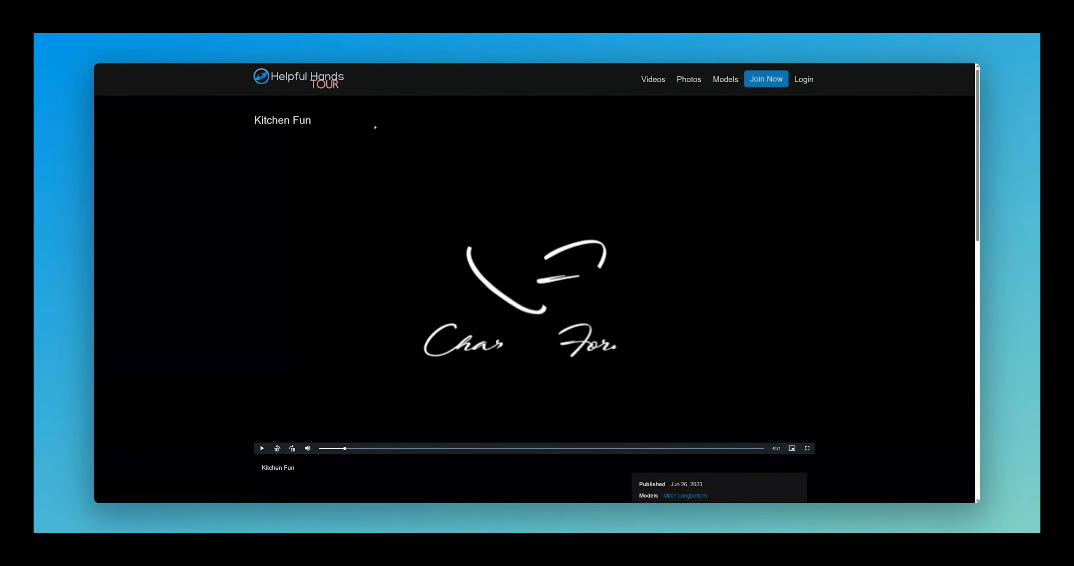
{"action": "left_click", "coordinate": [331, 87]}
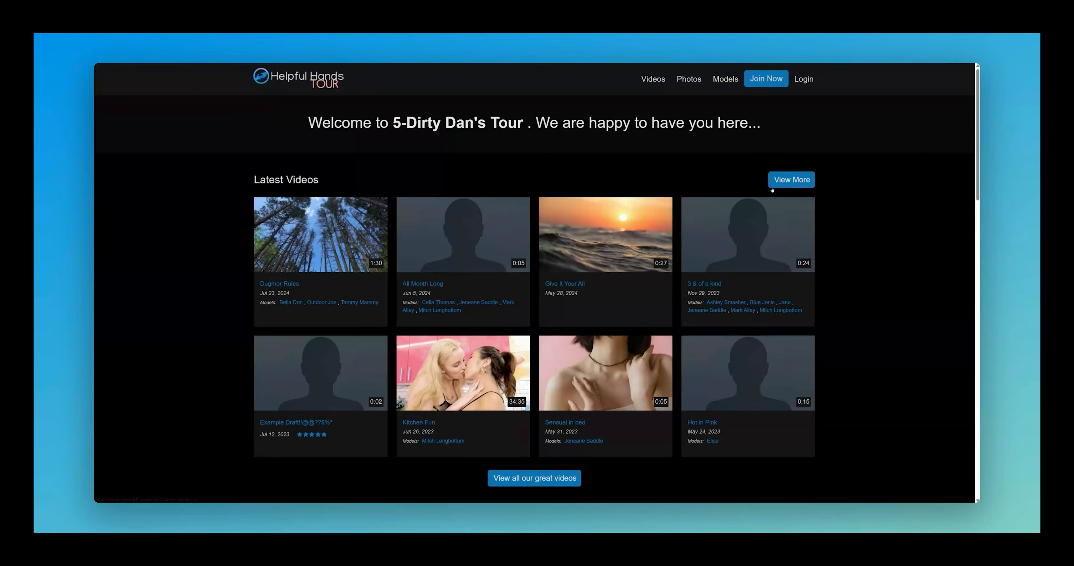
{"action": "left_click", "coordinate": [792, 181]}
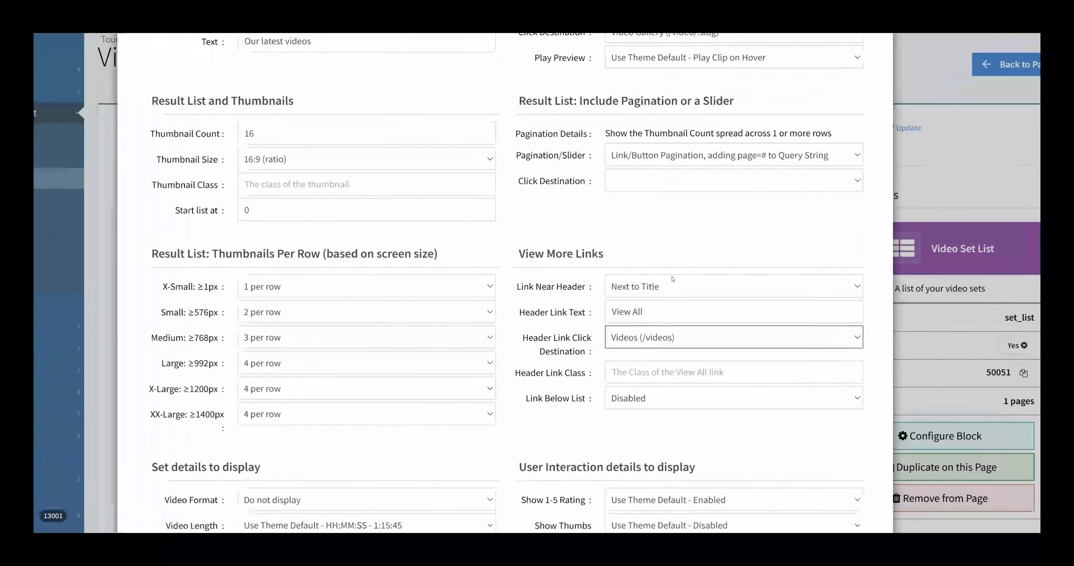
Step: Turn off the header link and add a left-aligned View All link below the list
{"action": "left_click", "coordinate": [705, 288]}
{"action": "left_click", "coordinate": [676, 312]}
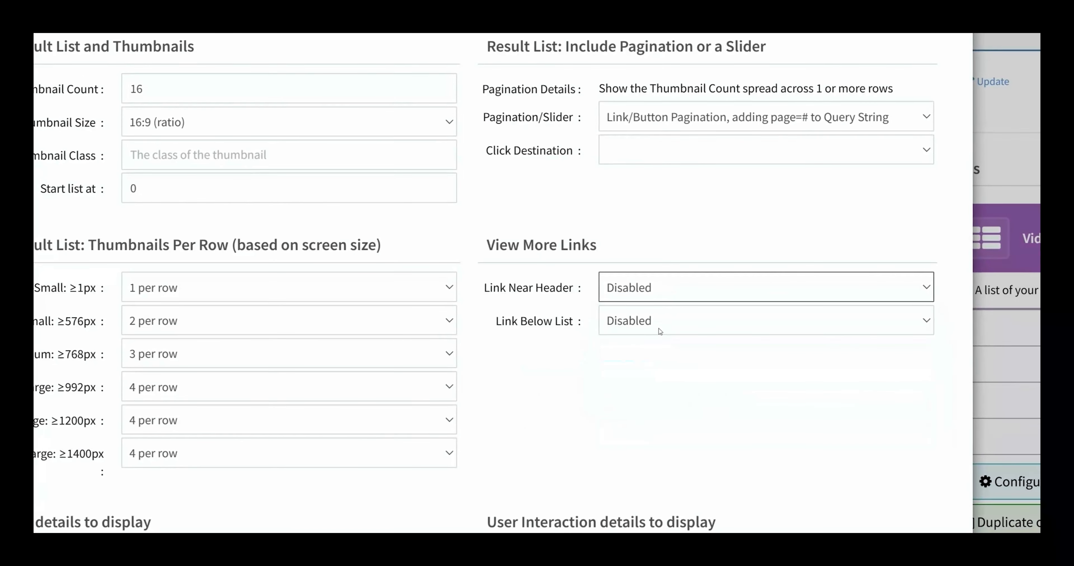
{"action": "left_click", "coordinate": [683, 324]}
{"action": "left_click", "coordinate": [679, 363]}
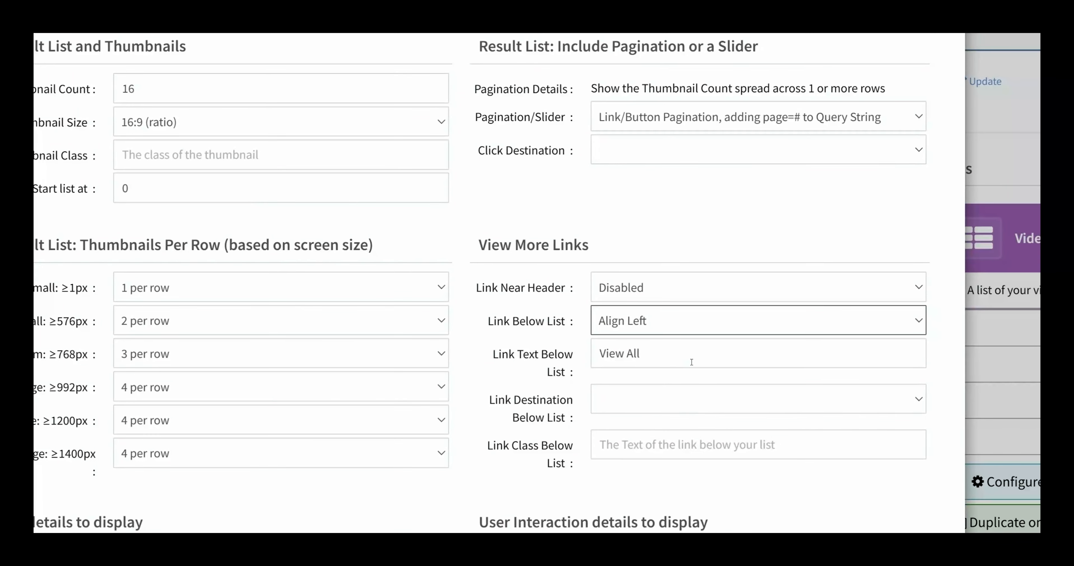
{"action": "triple_click", "coordinate": [674, 360]}
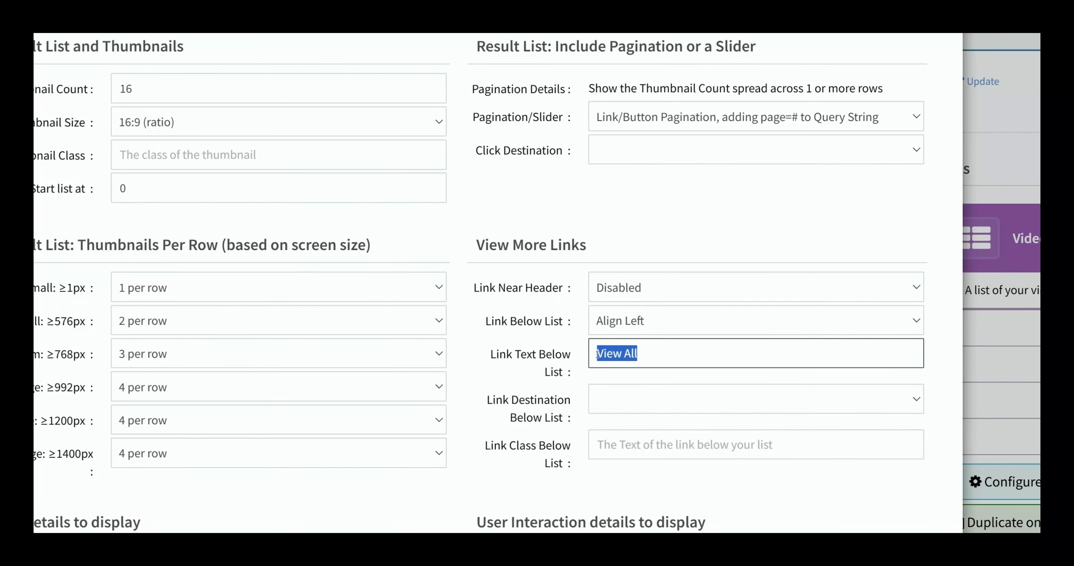
{"action": "left_click", "coordinate": [670, 357]}
{"action": "left_click", "coordinate": [667, 399]}
{"action": "left_click", "coordinate": [556, 394]}
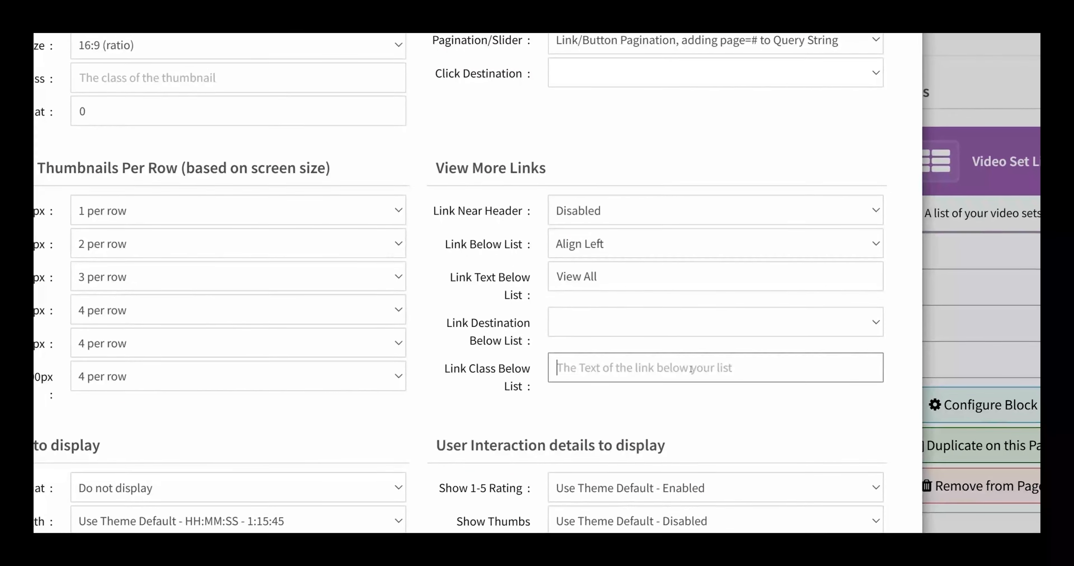
{"action": "left_click", "coordinate": [655, 373]}
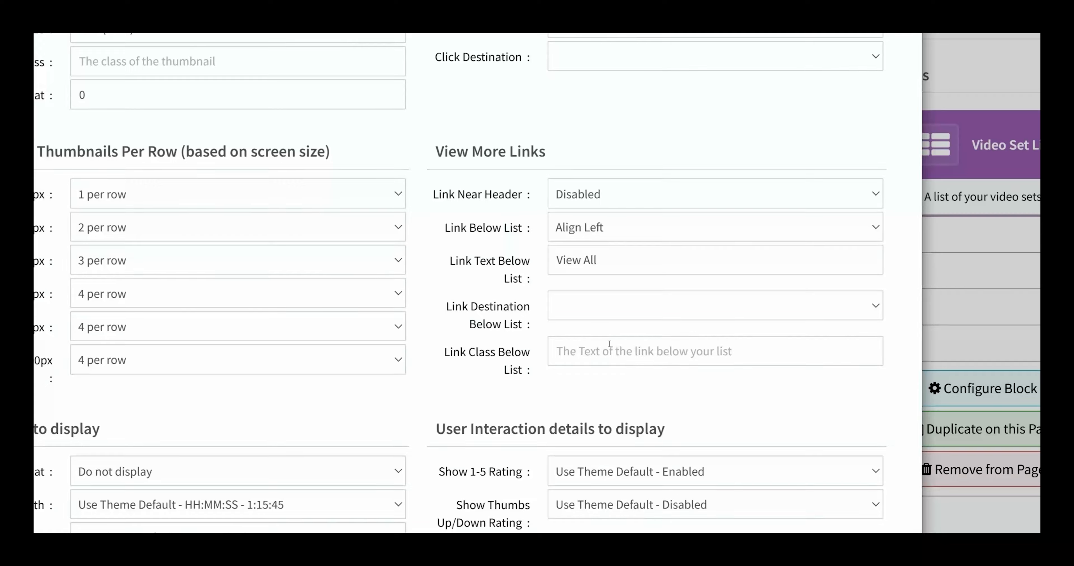
Step: Review the remaining List Settings options, then switch to the Metadata tab
{"action": "scroll", "coordinate": [611, 352], "scroll_direction": "down", "scroll_amount": 5}
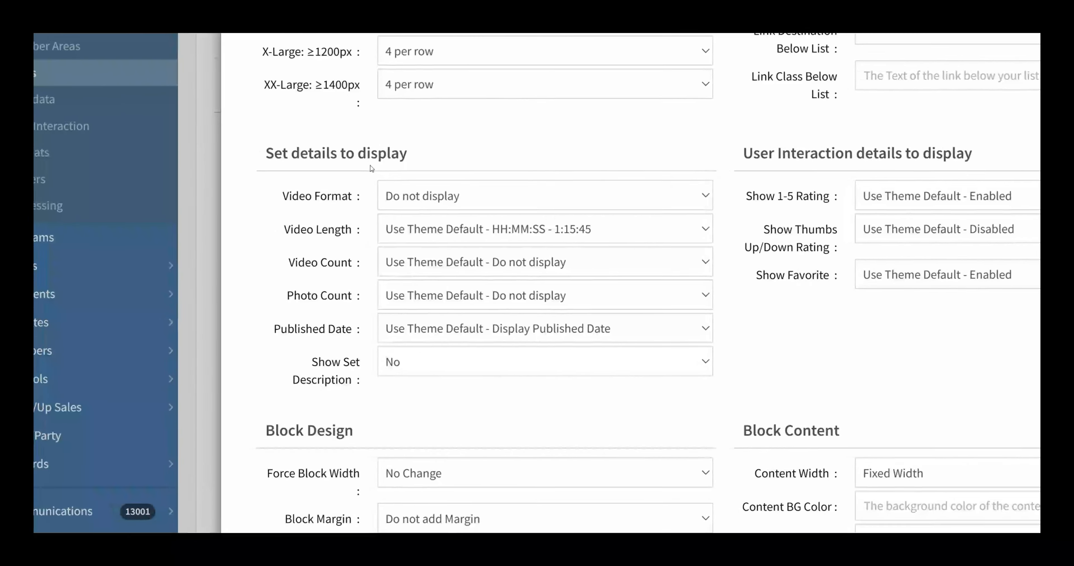
{"action": "scroll", "coordinate": [468, 294], "scroll_direction": "down", "scroll_amount": 1}
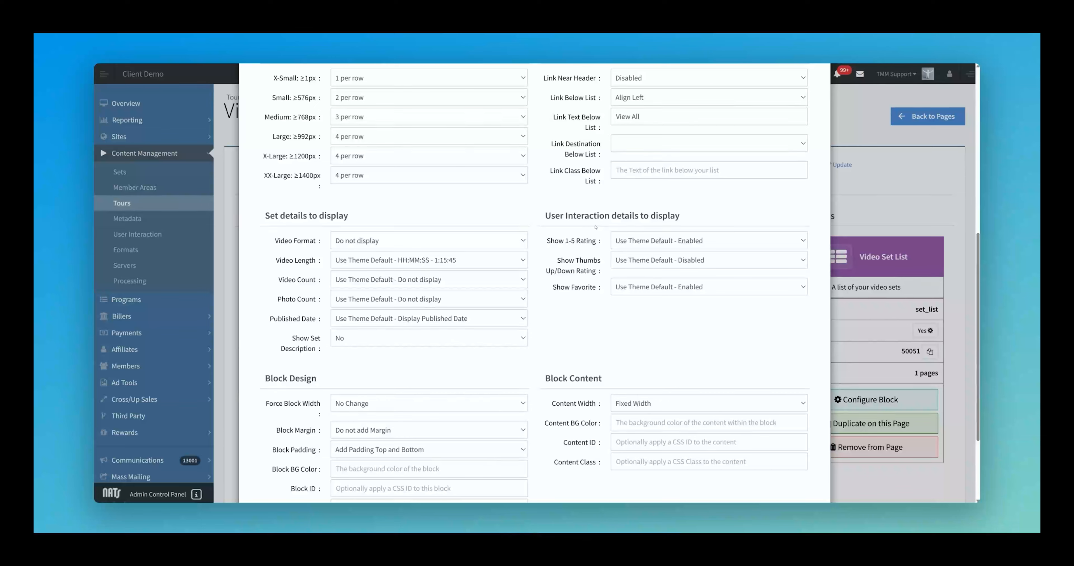
{"action": "scroll", "coordinate": [730, 300], "scroll_direction": "down", "scroll_amount": 1}
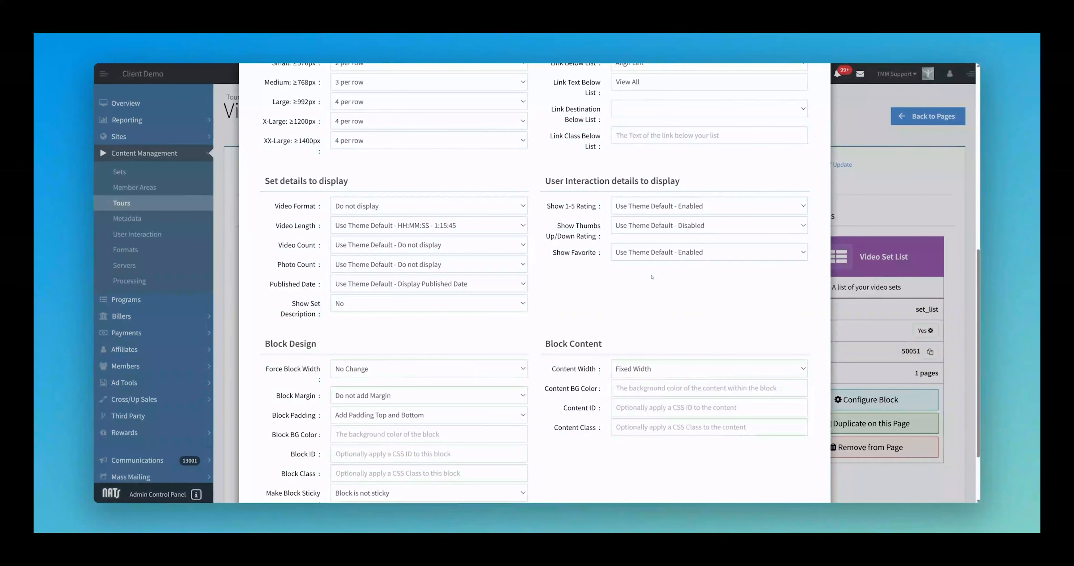
{"action": "scroll", "coordinate": [667, 271], "scroll_direction": "down", "scroll_amount": 2}
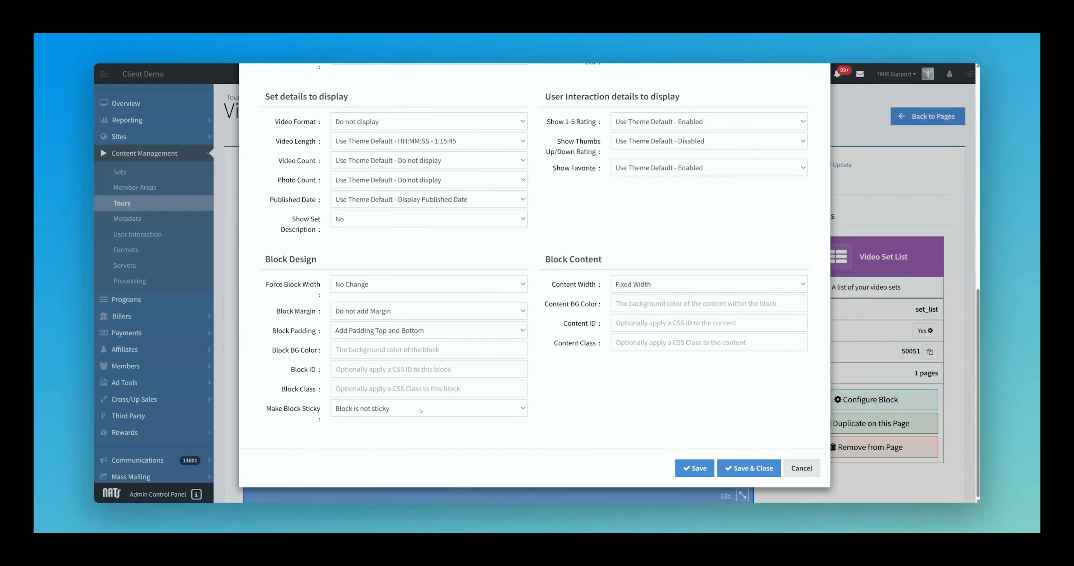
{"action": "scroll", "coordinate": [552, 344], "scroll_direction": "up", "scroll_amount": 10}
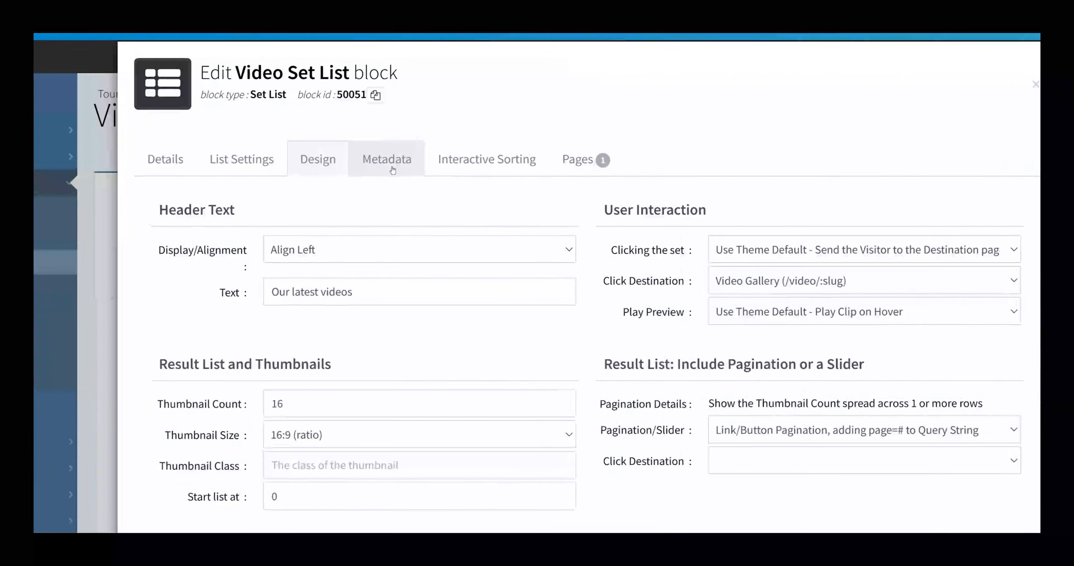
{"action": "left_click", "coordinate": [392, 169]}
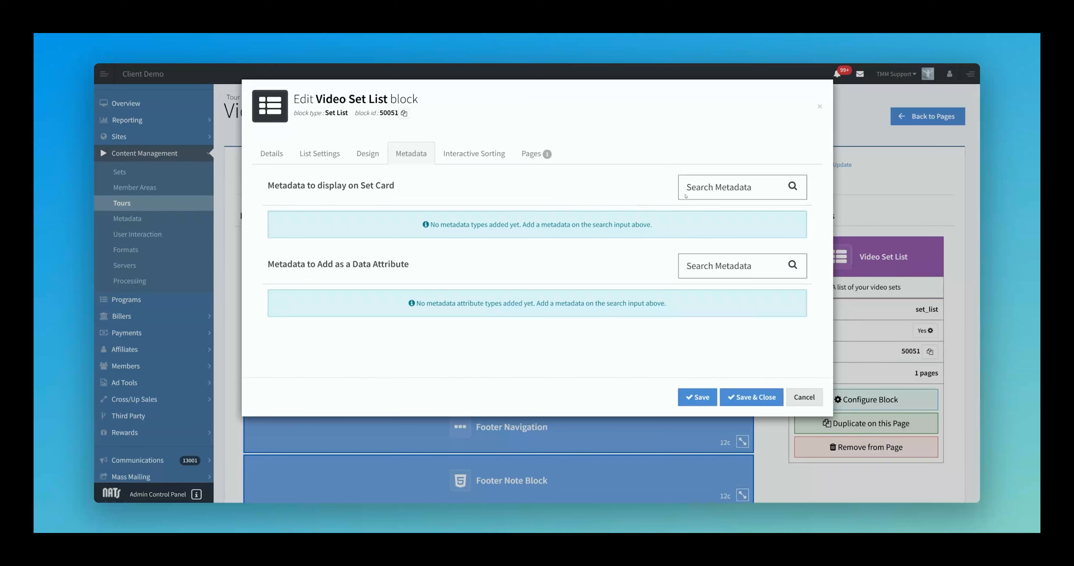
Step: Add Tags to the set-card metadata, linked to Join Form
{"action": "left_click", "coordinate": [704, 188]}
{"action": "scroll", "coordinate": [724, 257], "scroll_direction": "down", "scroll_amount": 5}
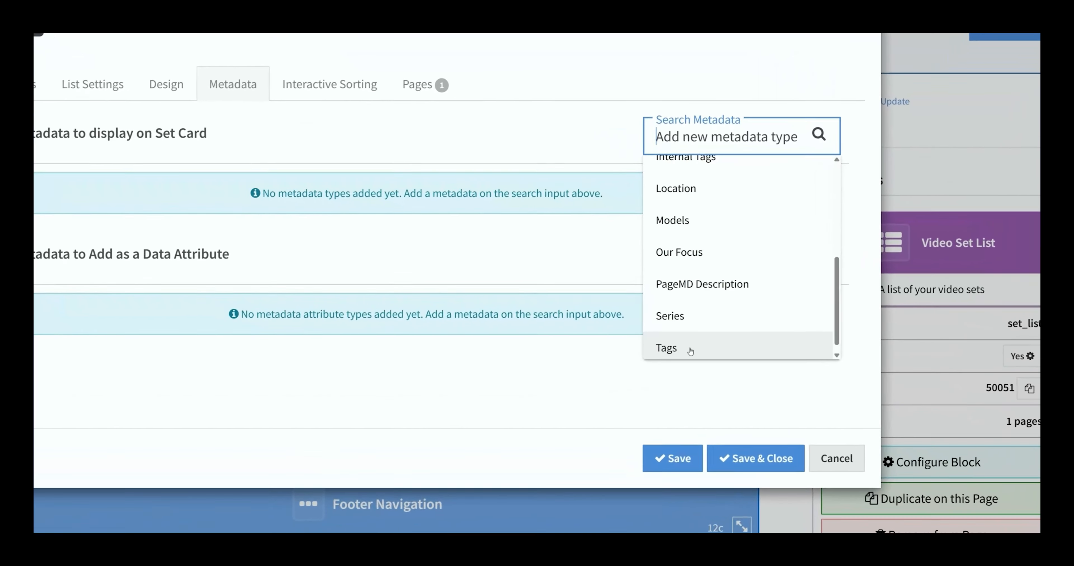
{"action": "left_click", "coordinate": [706, 327]}
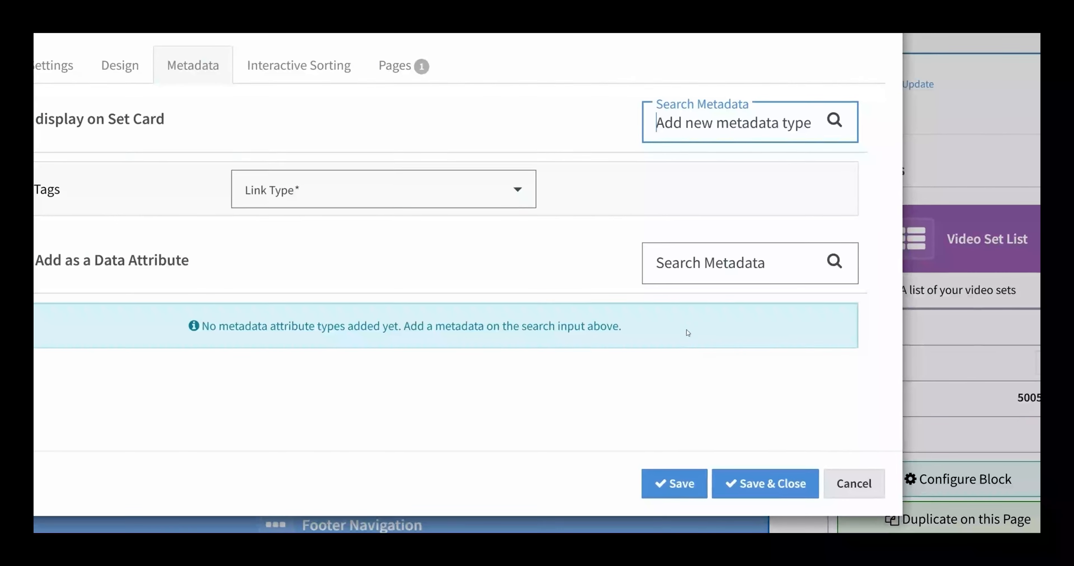
{"action": "left_click", "coordinate": [508, 190]}
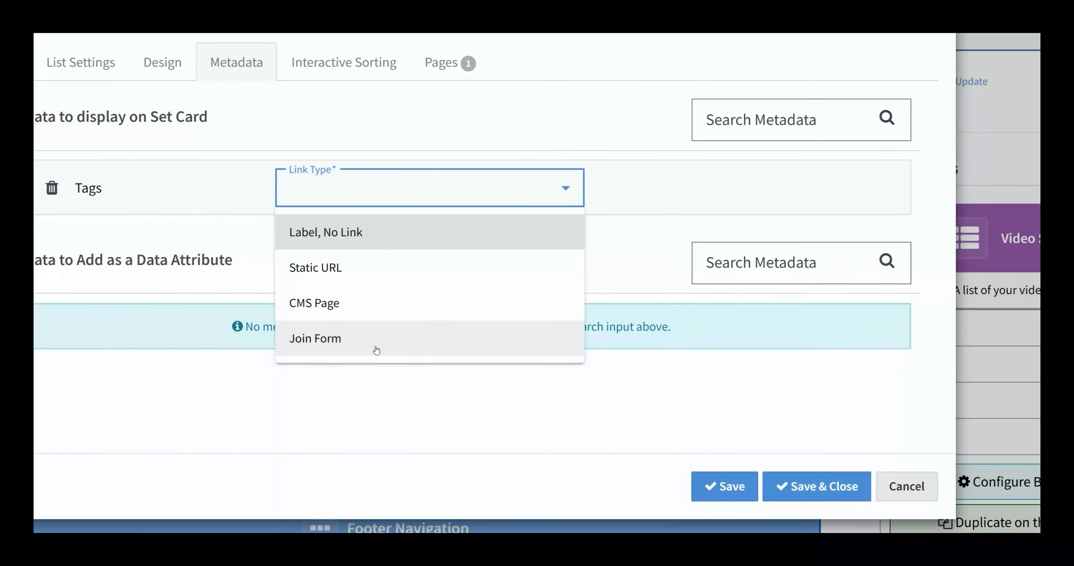
{"action": "left_click", "coordinate": [377, 350]}
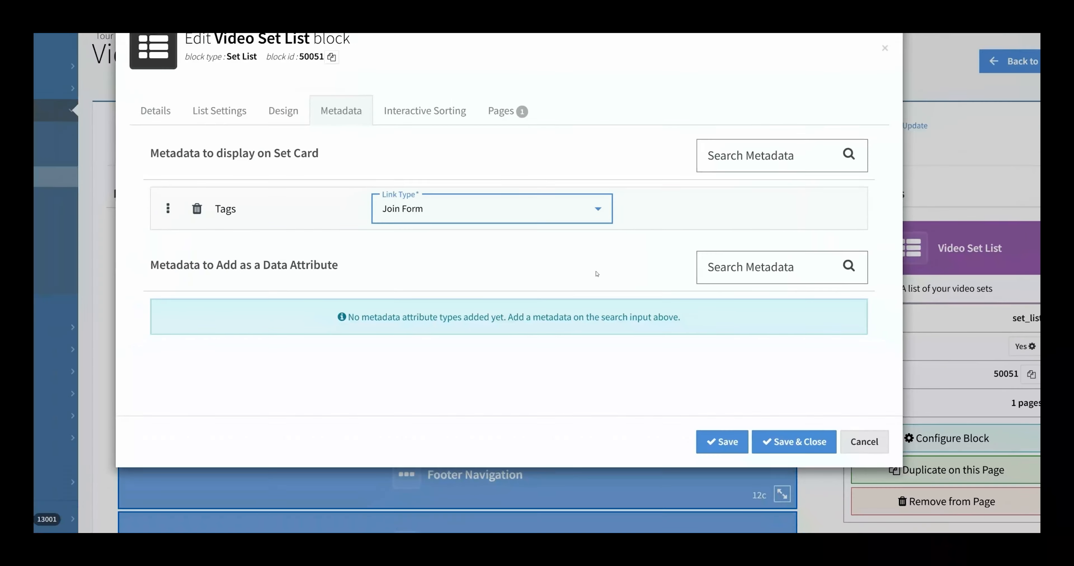
Step: Add Models as a data attribute and move to Interactive Sorting
{"action": "left_click", "coordinate": [750, 267]}
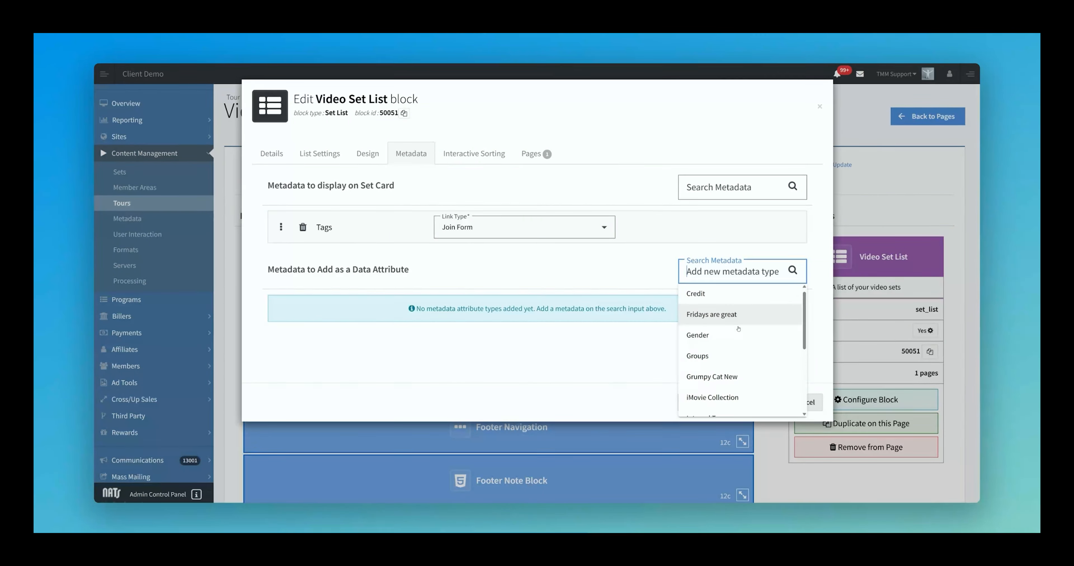
{"action": "scroll", "coordinate": [739, 329], "scroll_direction": "down", "scroll_amount": 3}
{"action": "left_click", "coordinate": [724, 325]}
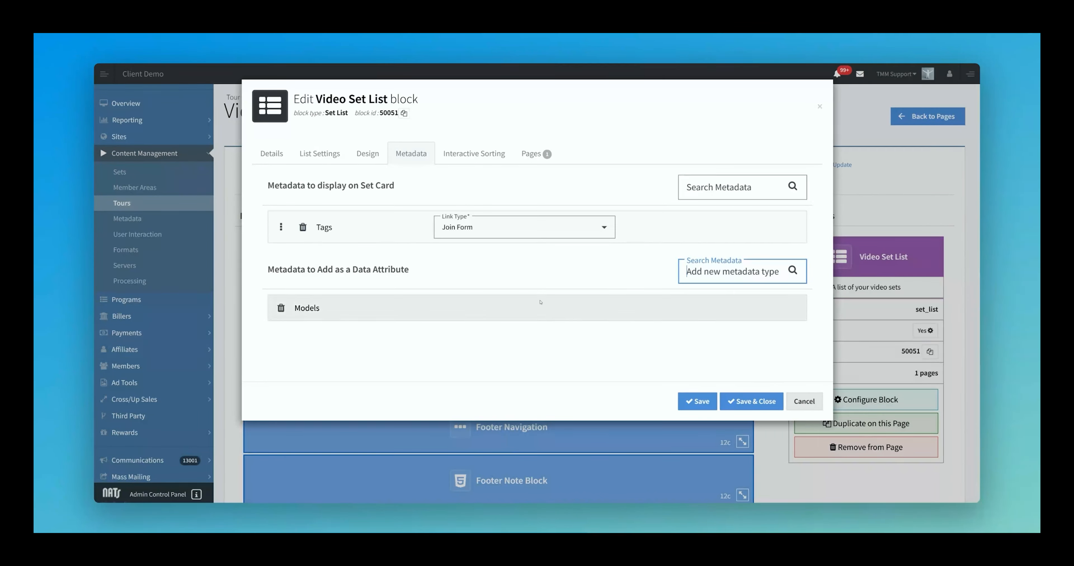
{"action": "left_click", "coordinate": [479, 157]}
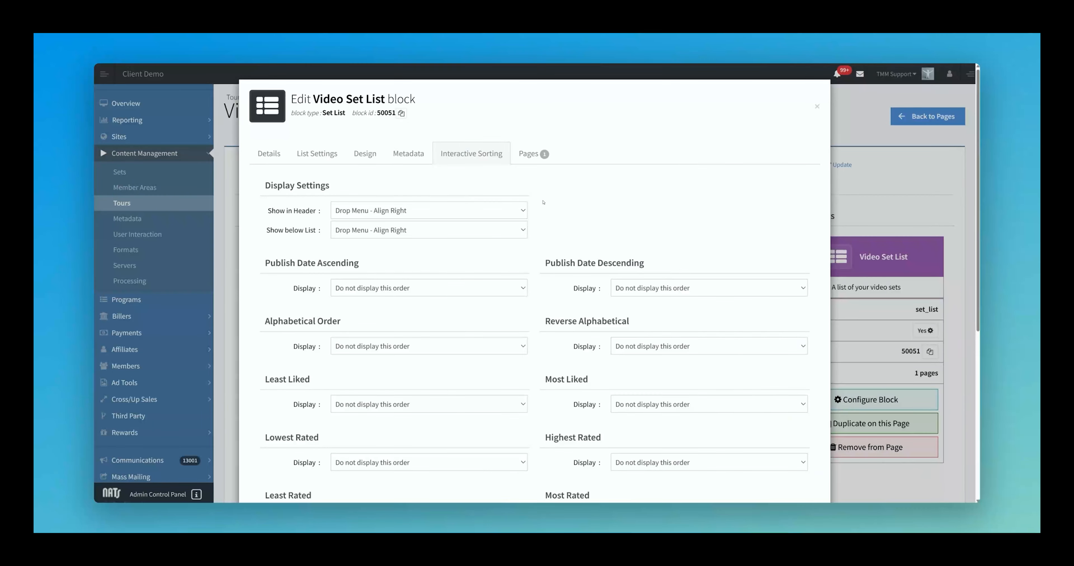
Step: Keep the right-aligned drop menu and show Publish Date Ascending on page, labelled 'Ascending'
{"action": "scroll", "coordinate": [559, 222], "scroll_direction": "down", "scroll_amount": 1}
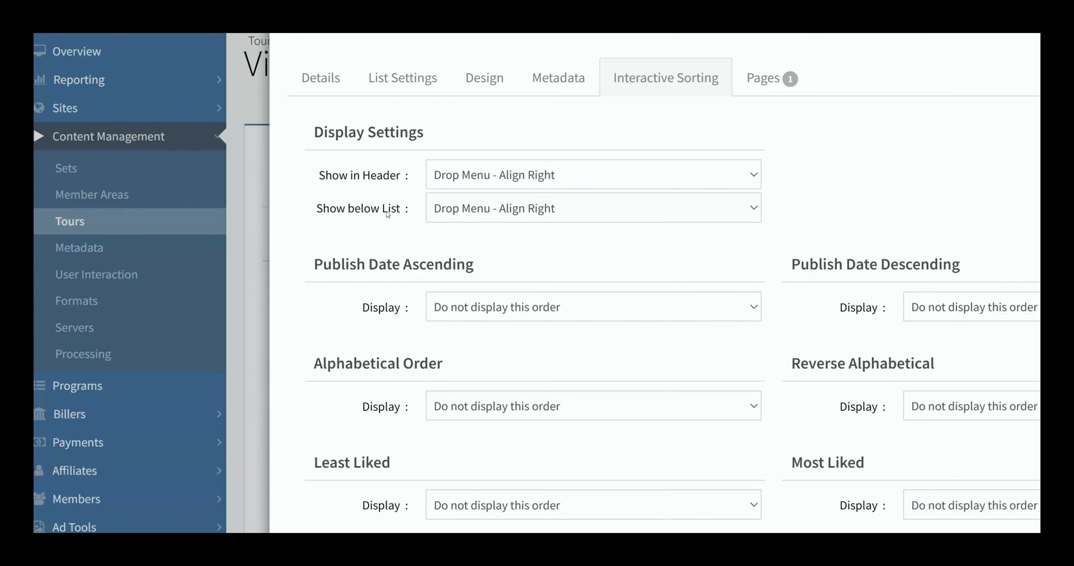
{"action": "left_click", "coordinate": [569, 180]}
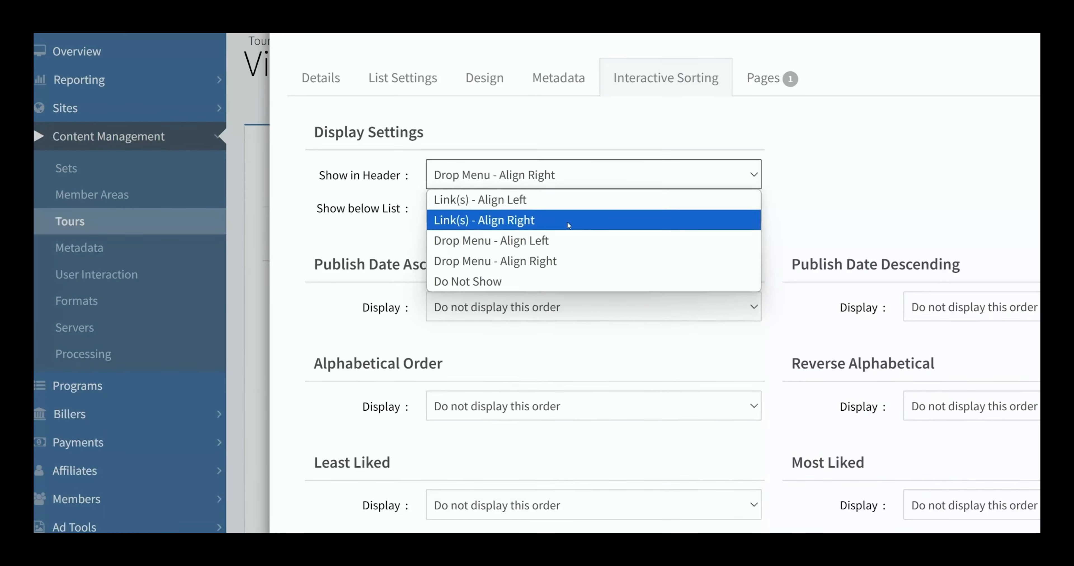
{"action": "left_click", "coordinate": [576, 261]}
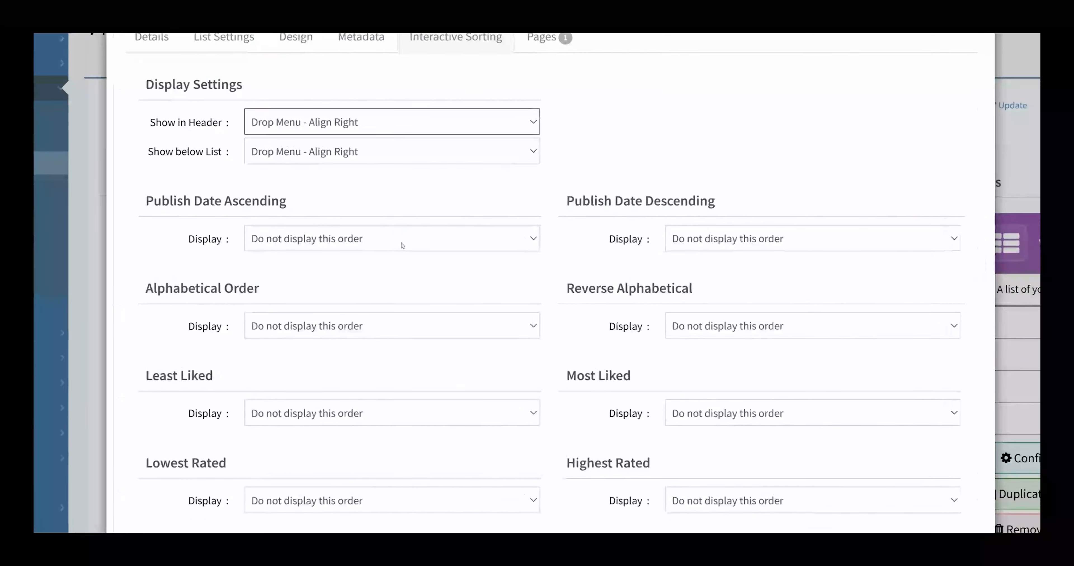
{"action": "left_click", "coordinate": [444, 256]}
{"action": "left_click", "coordinate": [357, 277]}
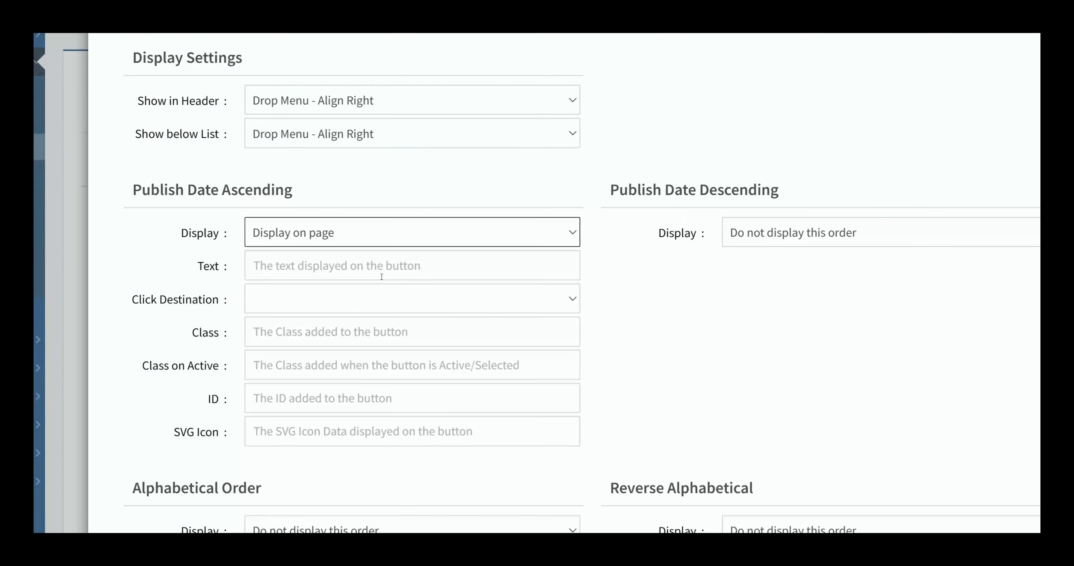
{"action": "left_click", "coordinate": [398, 271]}
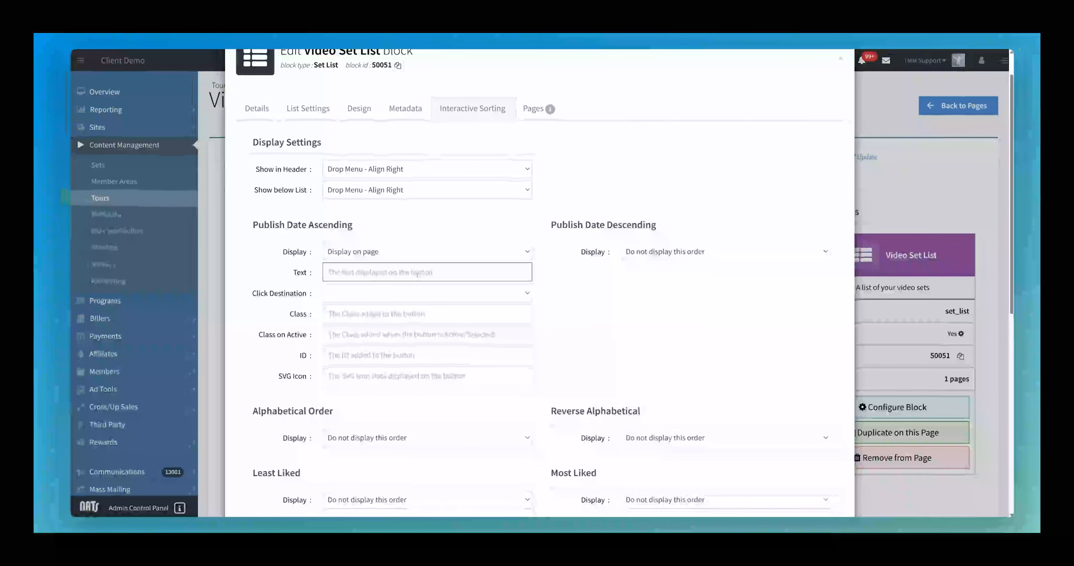
{"action": "type", "text": "Ascending"}
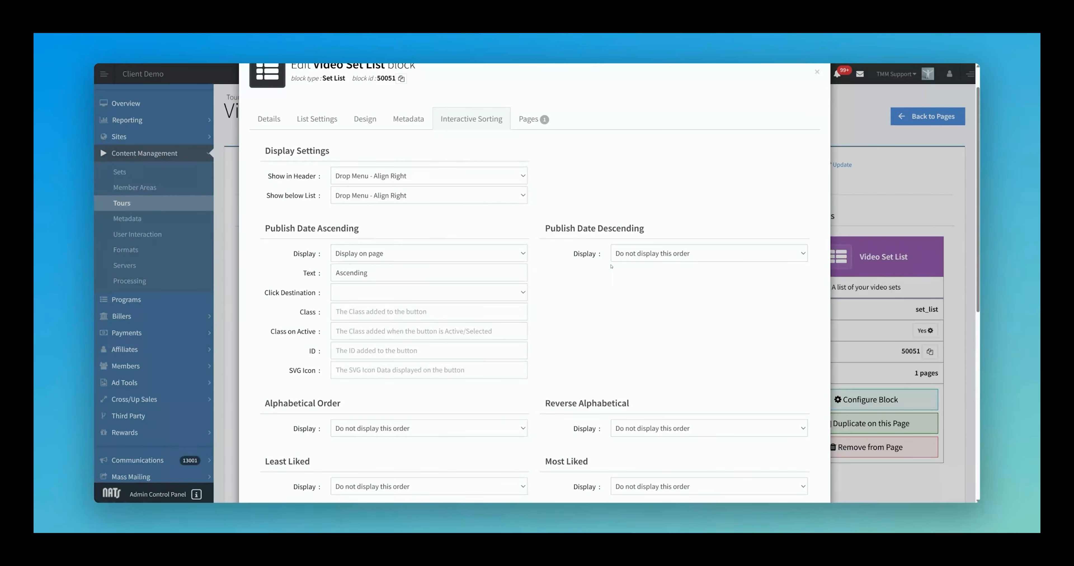
Step: Show Publish Date Descending on page, labelled 'Descending', and save the block
{"action": "left_click", "coordinate": [638, 254]}
{"action": "left_click", "coordinate": [635, 279]}
{"action": "type", "text": "De"}
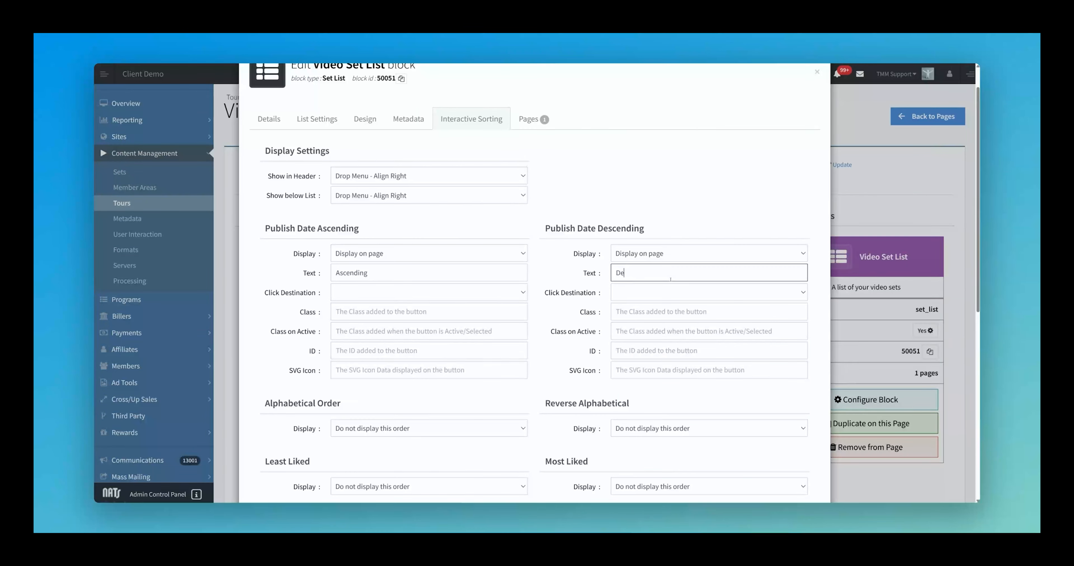
{"action": "type", "text": "scending"}
{"action": "scroll", "coordinate": [717, 425], "scroll_direction": "down", "scroll_amount": 8}
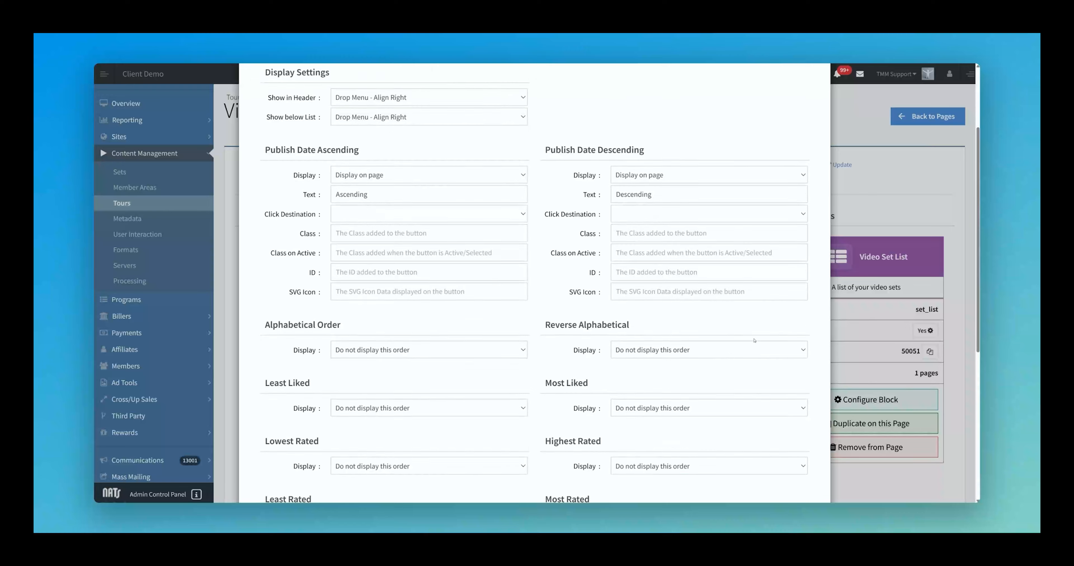
{"action": "left_click", "coordinate": [694, 468]}
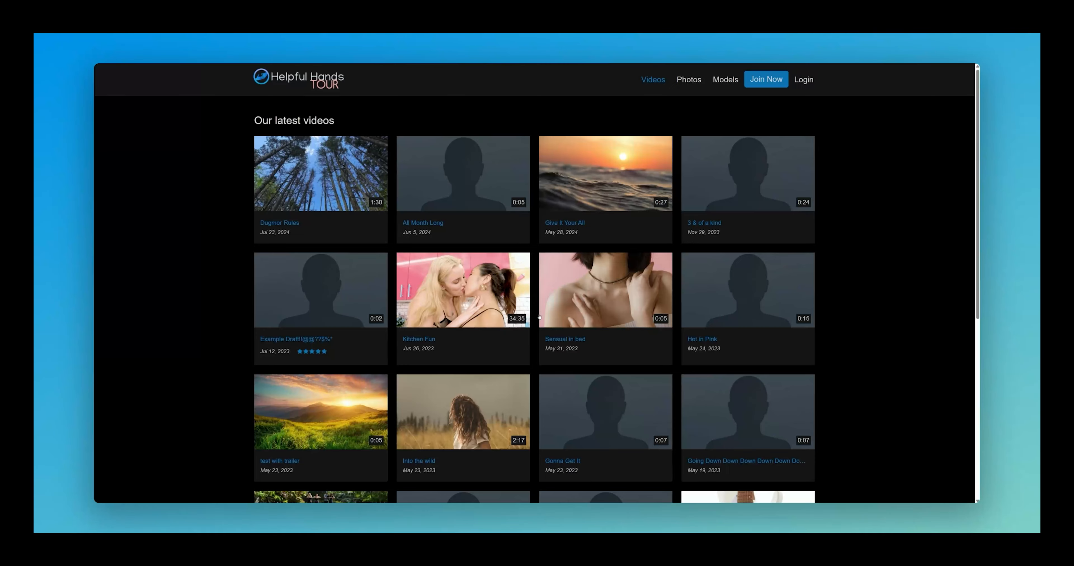
Step: Reload the Videos page, sort it Ascending, and scroll down to the pagination and View All link
{"action": "key", "text": "F5"}
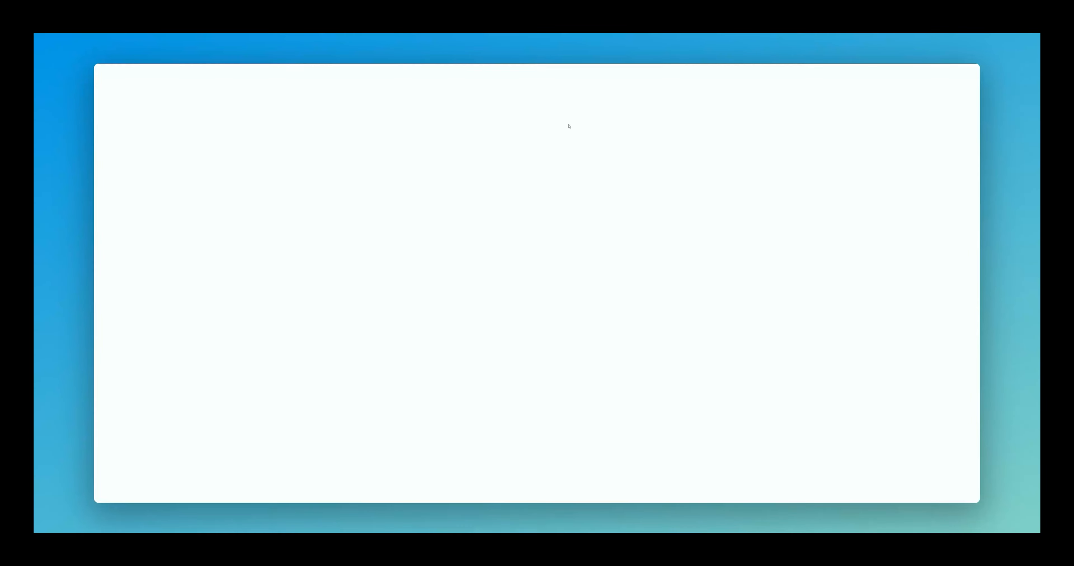
{"action": "left_click", "coordinate": [792, 124]}
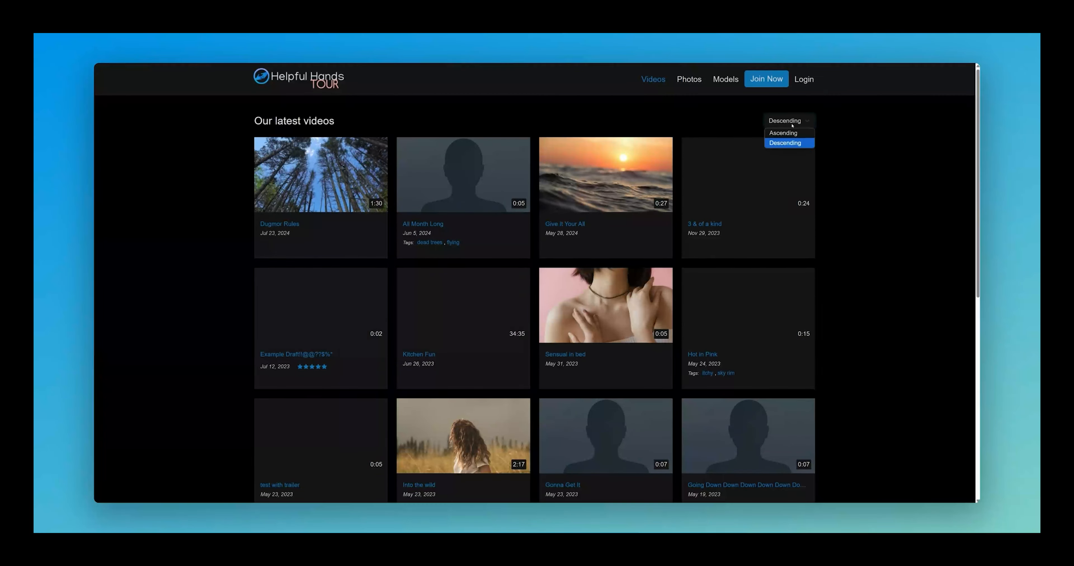
{"action": "left_click", "coordinate": [783, 132]}
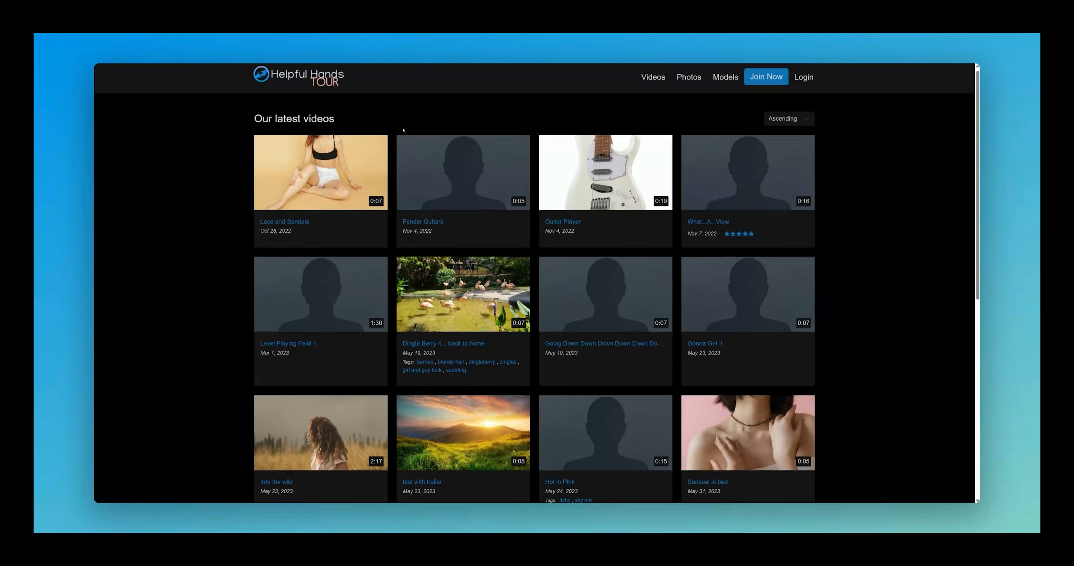
{"action": "scroll", "coordinate": [401, 127], "scroll_direction": "down", "scroll_amount": 5}
{"action": "scroll", "coordinate": [211, 212], "scroll_direction": "down", "scroll_amount": 4}
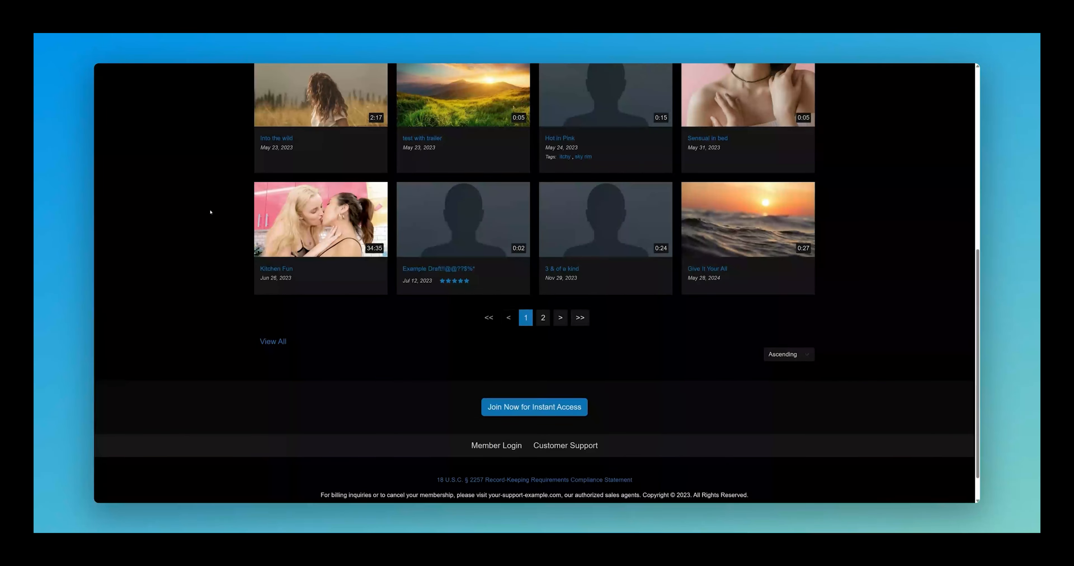